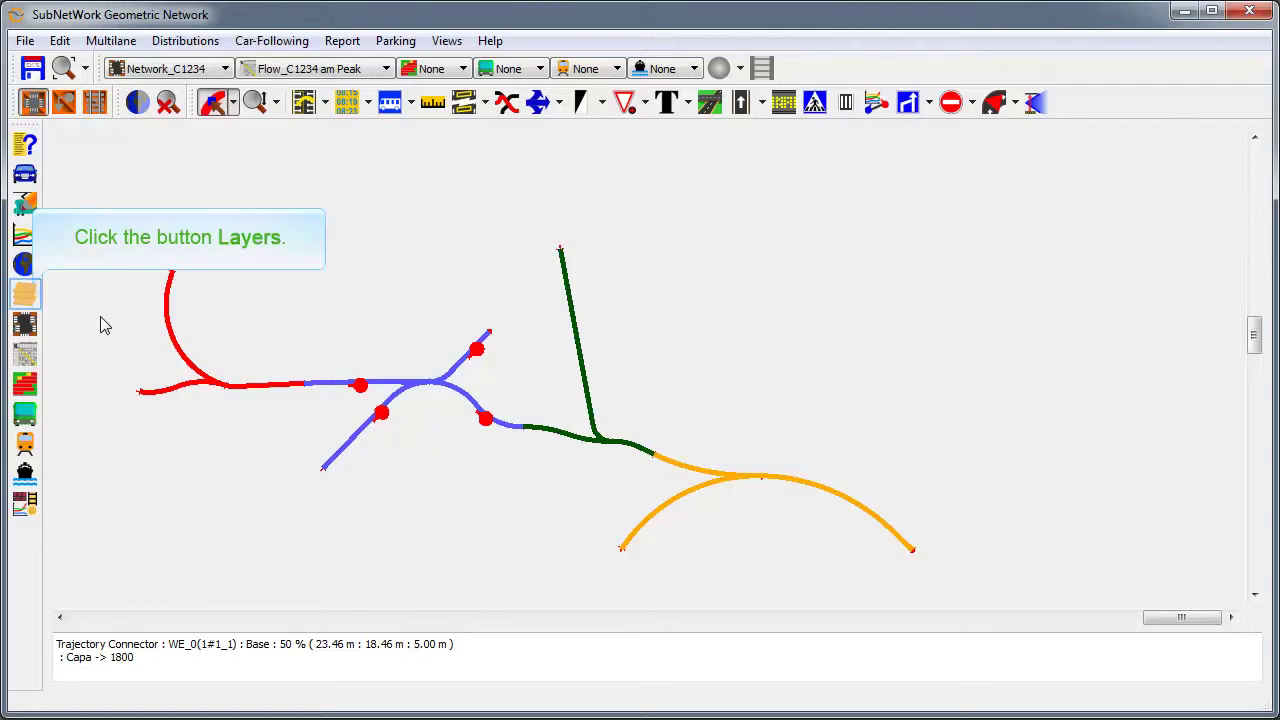
- Add the layers C1 and C2 to the project's layer list
left_click(23, 299)
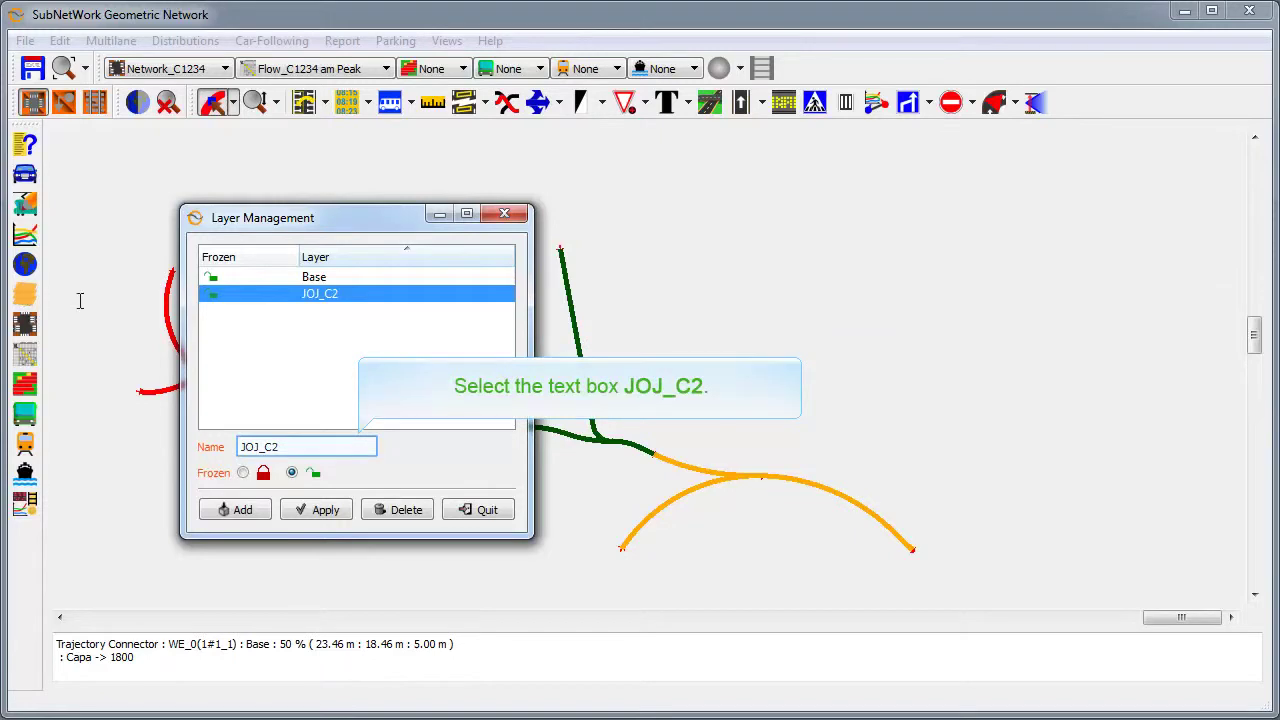
left_click(281, 446)
type("C1")
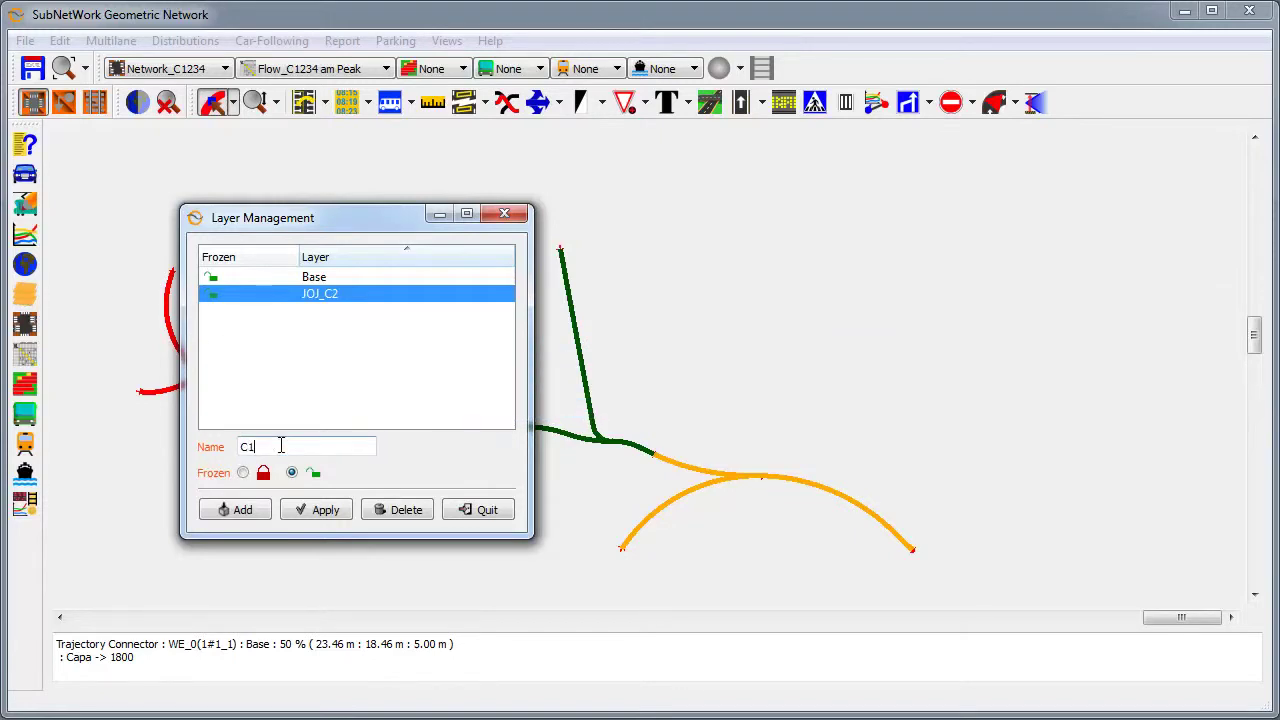
left_click(250, 512)
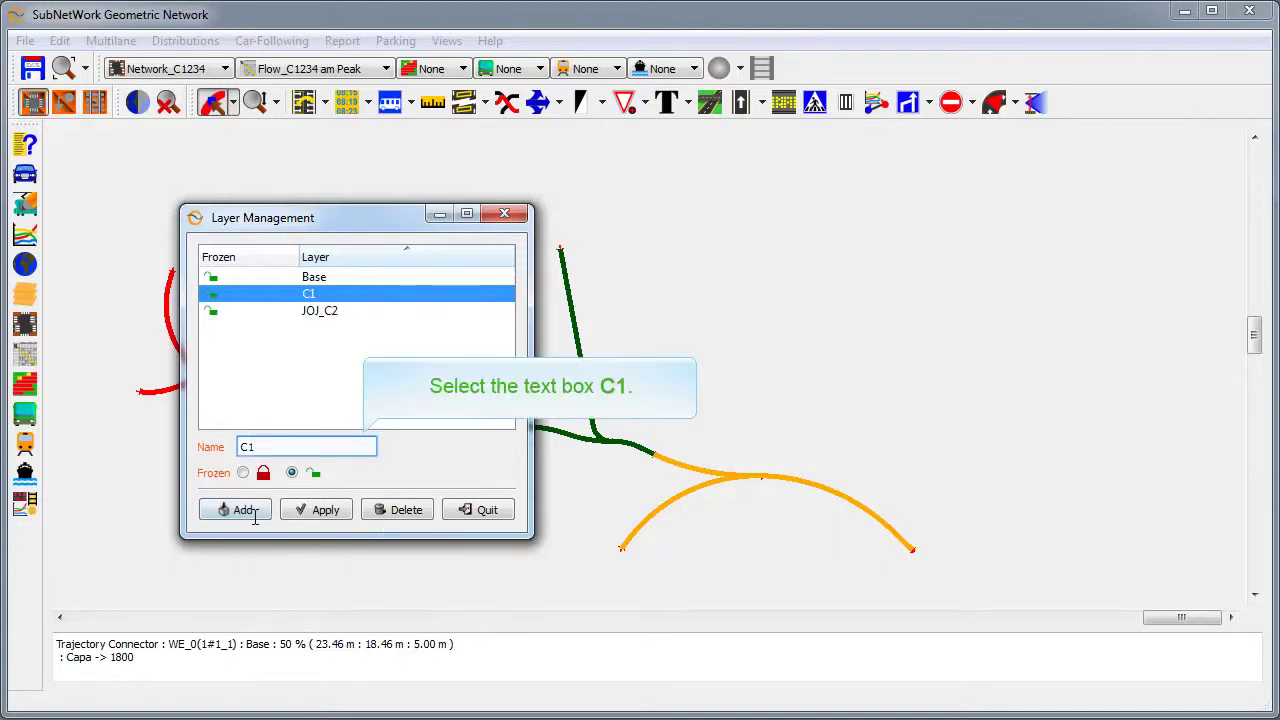
left_click(268, 448)
key("BackSpace")
type("2")
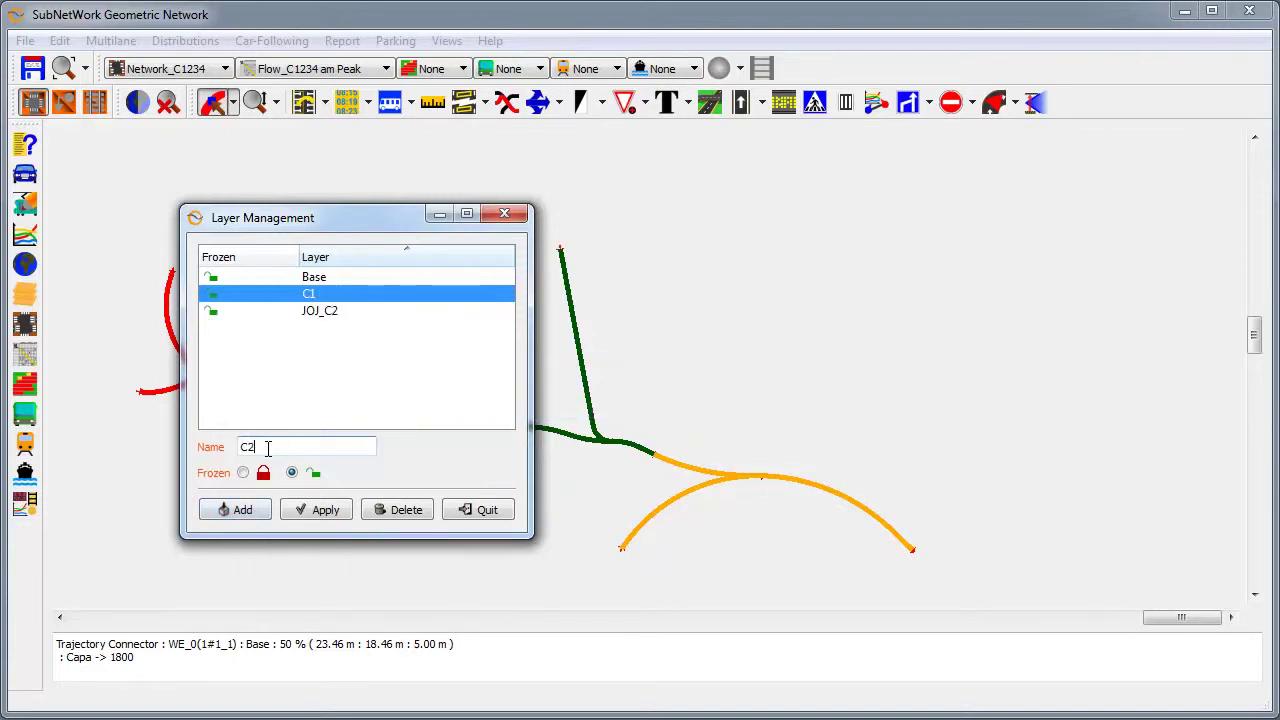
left_click(266, 509)
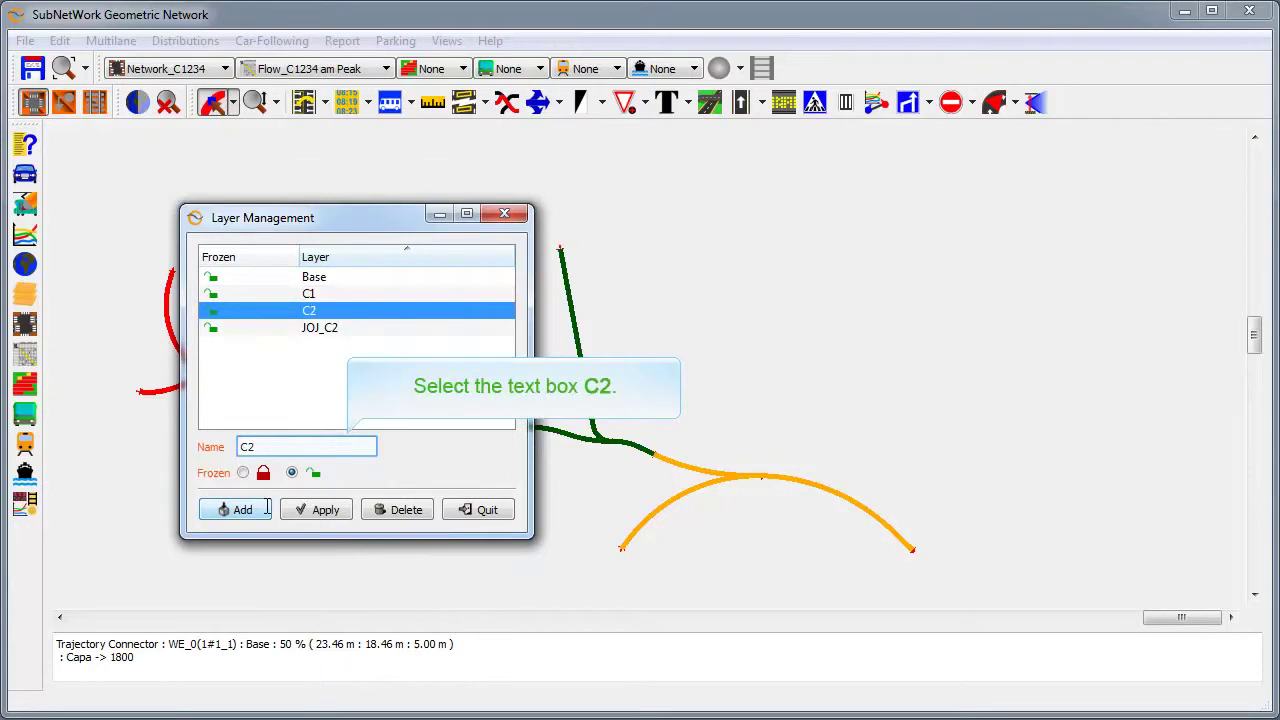
- Add the layers C3 and C4, and close layer management
left_click(267, 444)
key("BackSpace")
type("3")
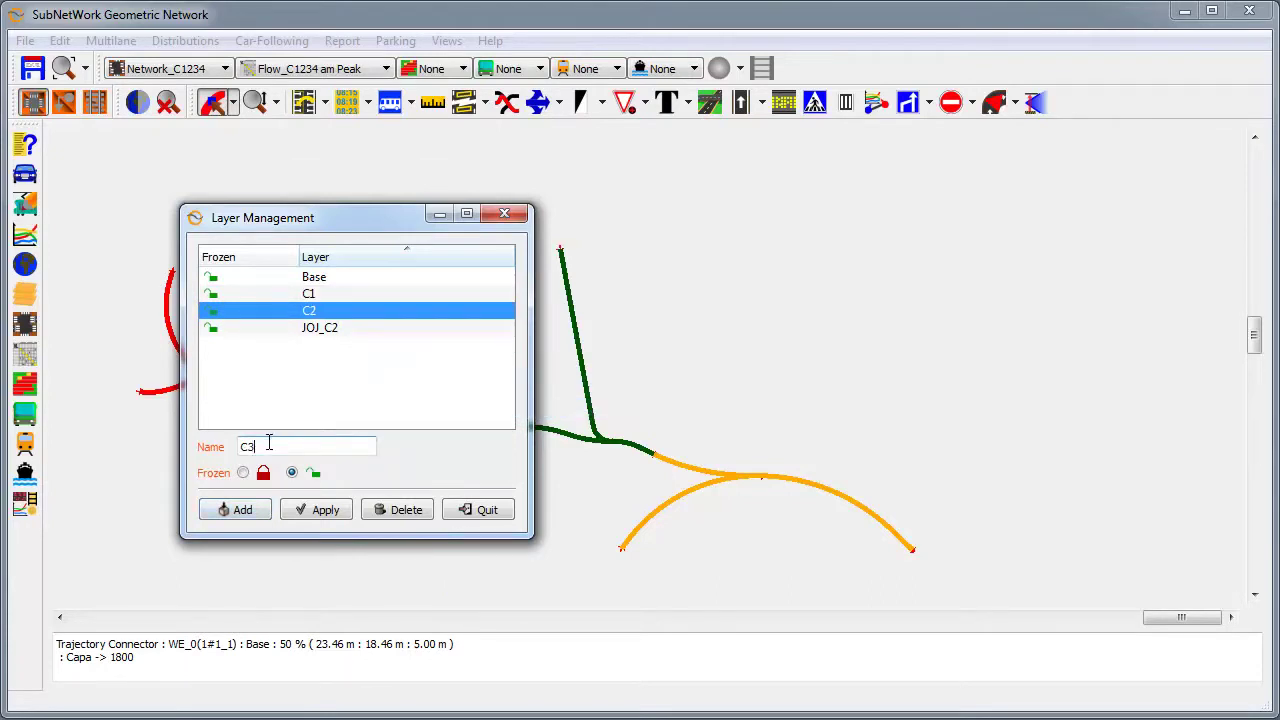
left_click(257, 509)
left_click(264, 441)
key("BackSpace")
type("4")
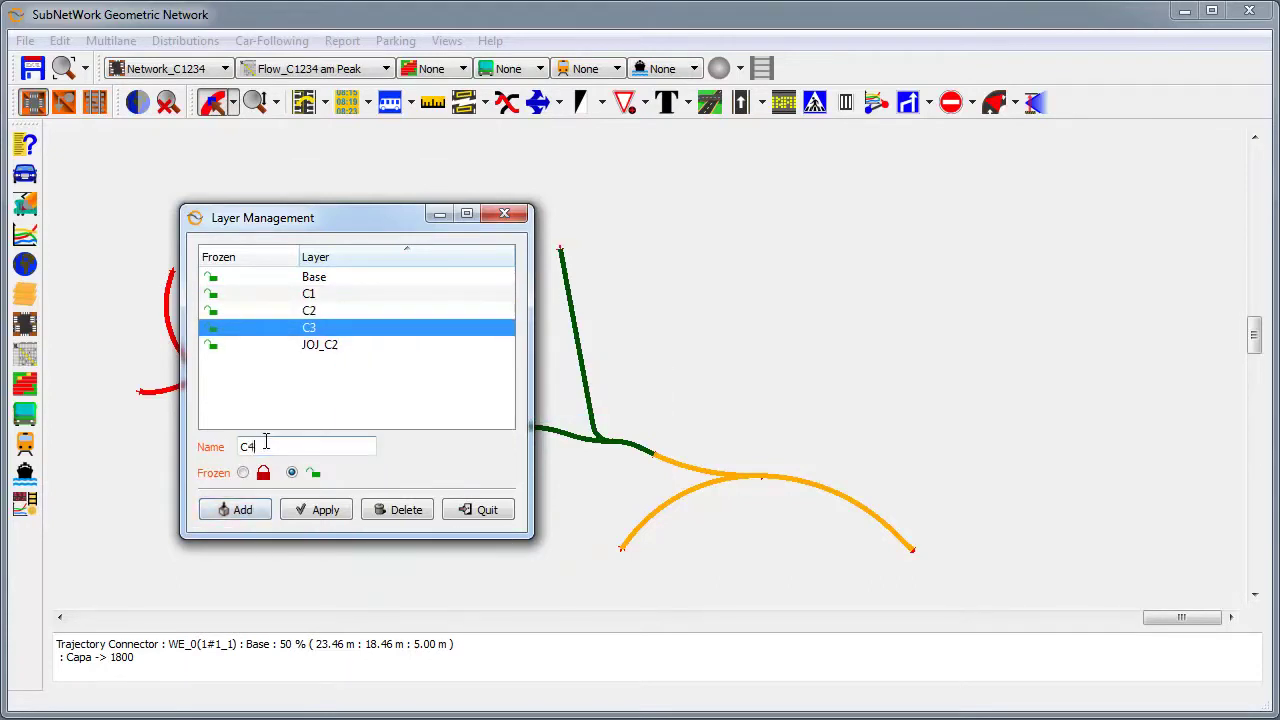
left_click(222, 510)
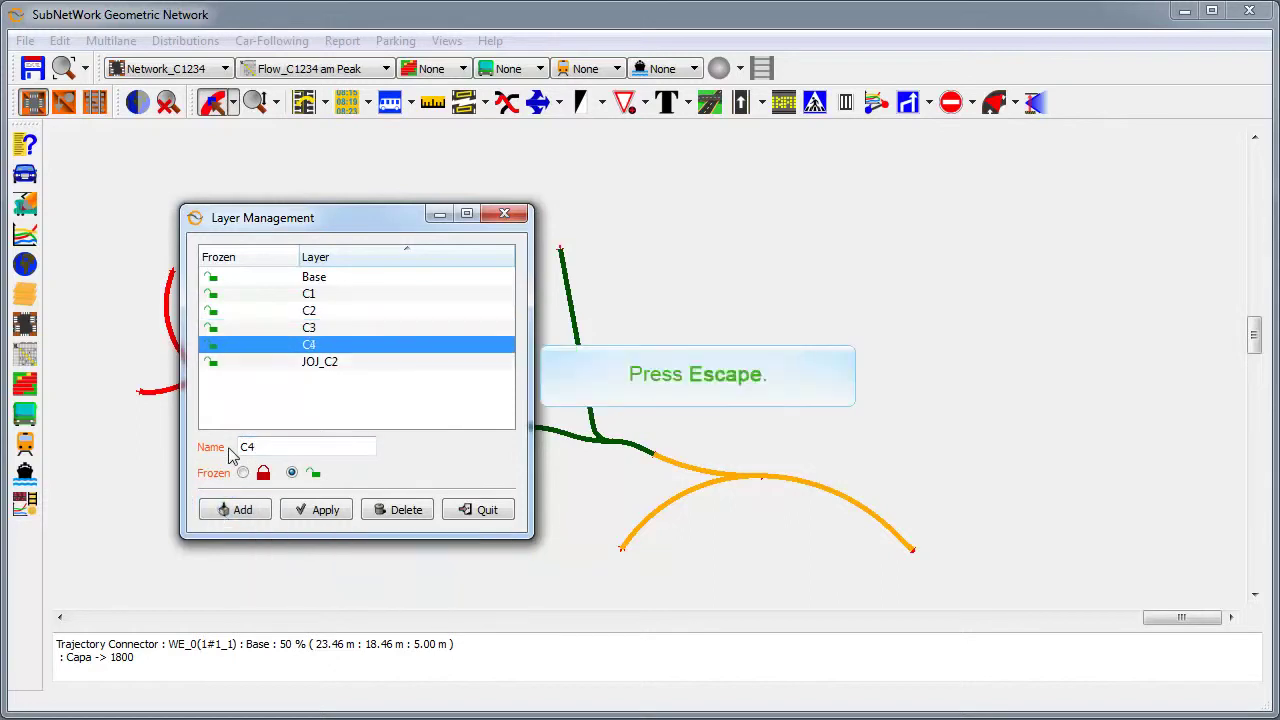
key("Escape")
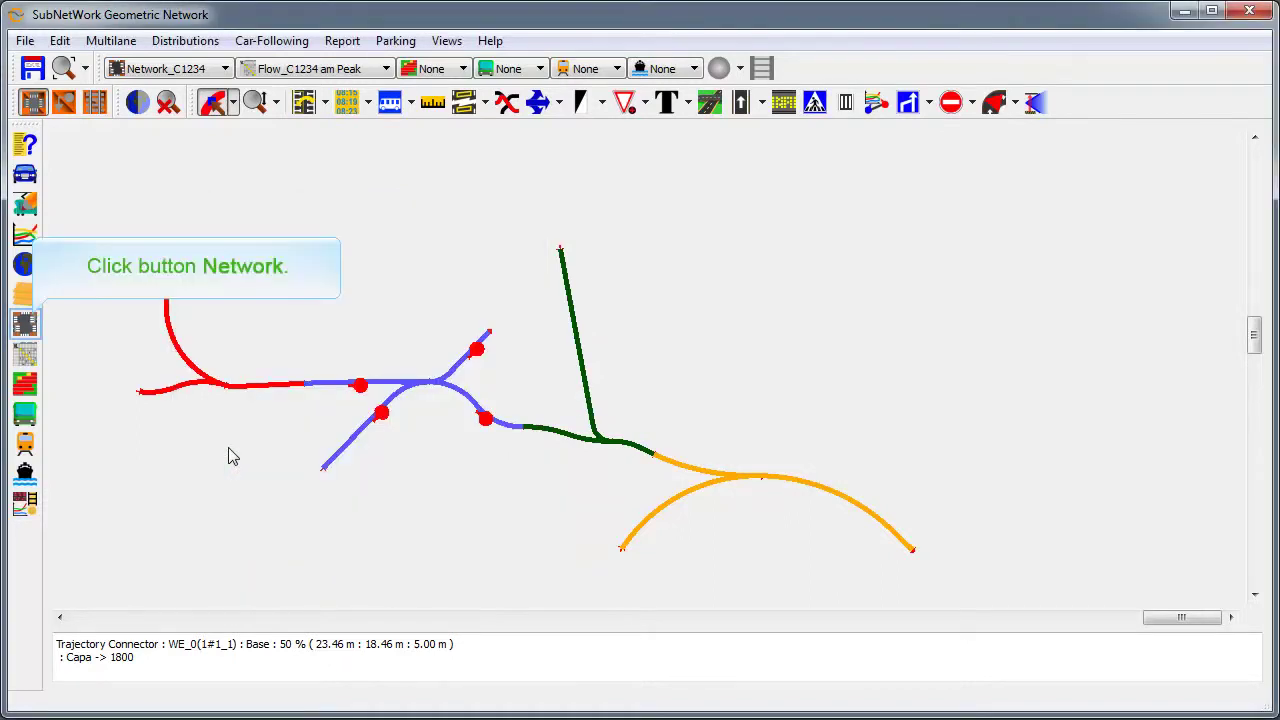
- Enable all layers for the Network_C1234 network scenario and apply the change
left_click(29, 336)
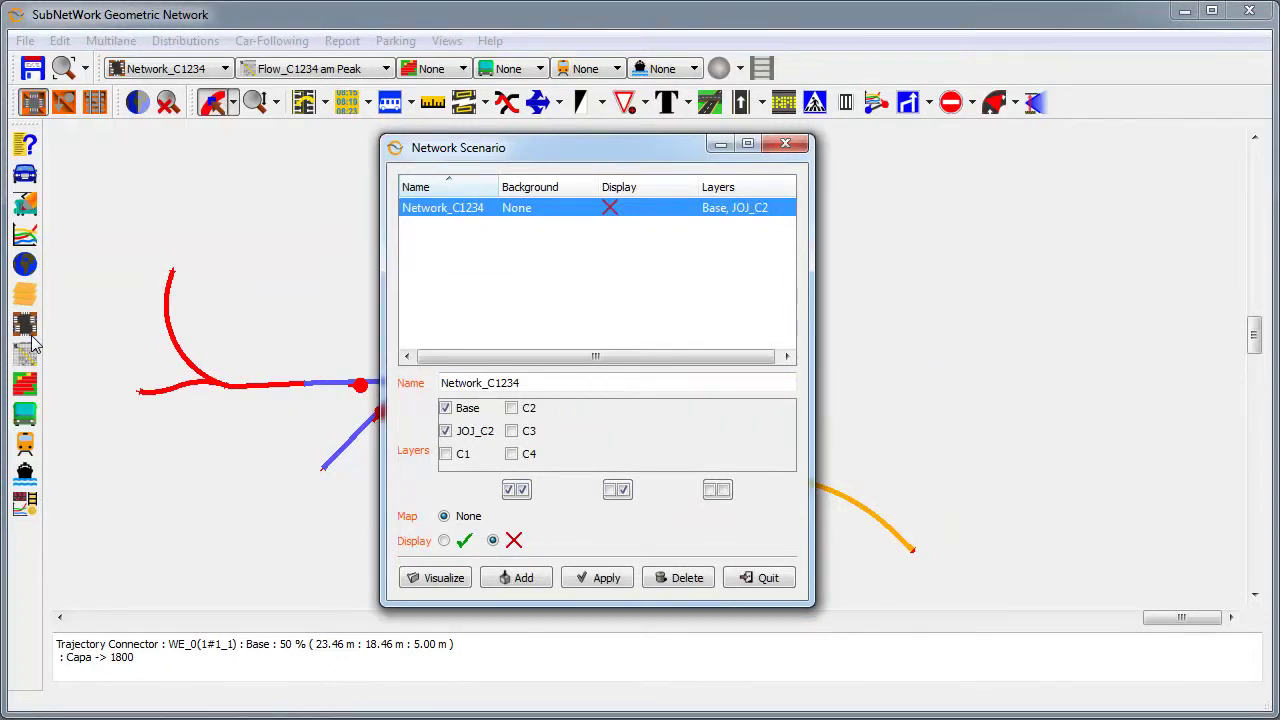
left_click(517, 489)
left_click(578, 584)
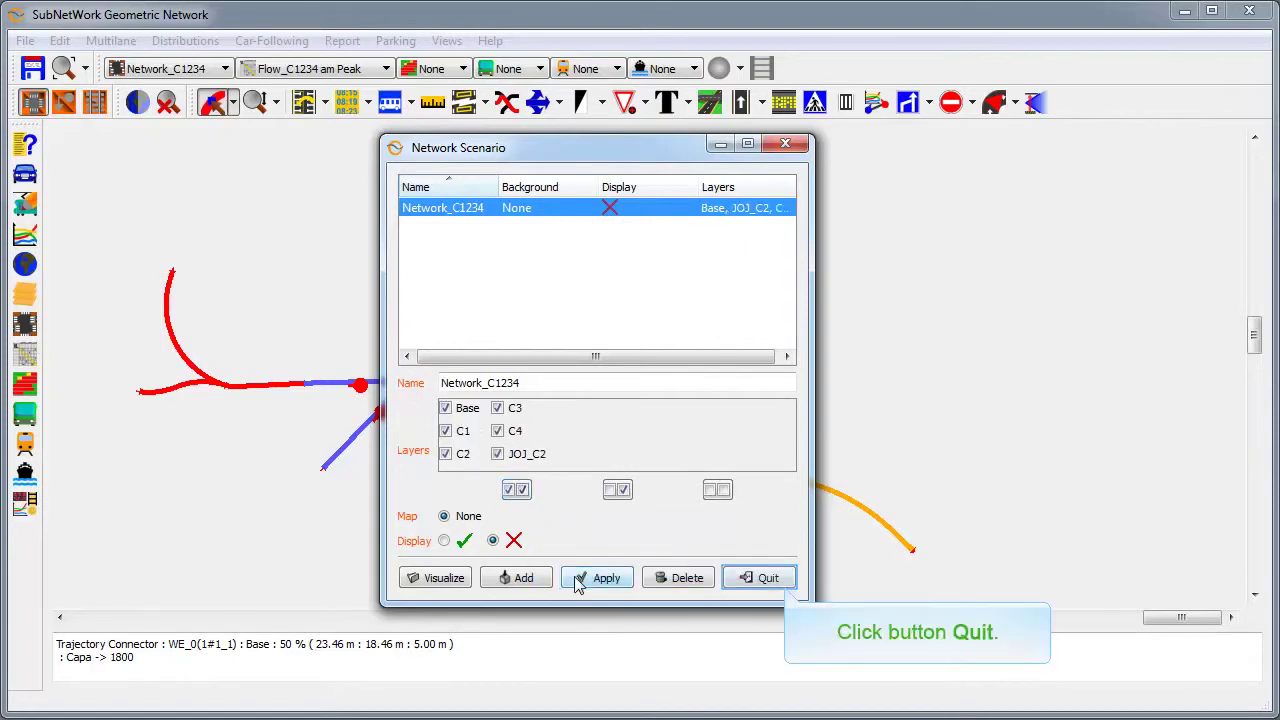
left_click(760, 578)
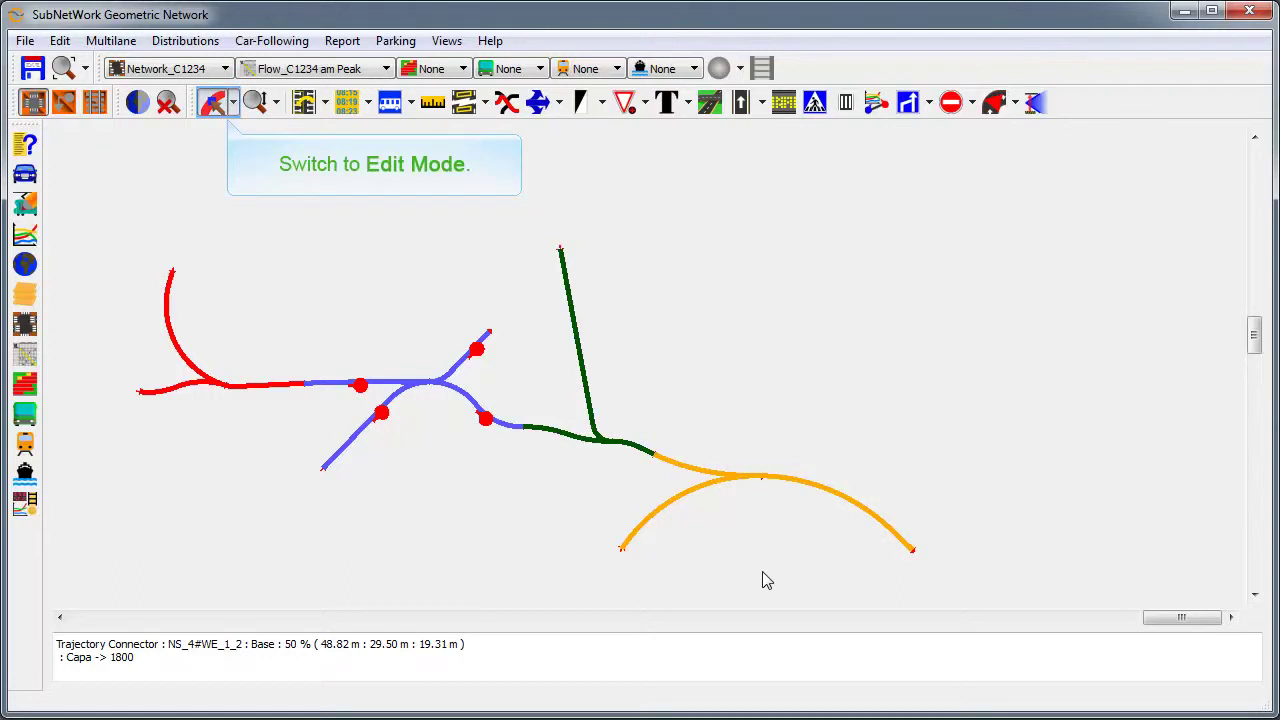
- In edit mode, window-select the red junction's trajectories and assign them to layer C1
left_click(210, 103)
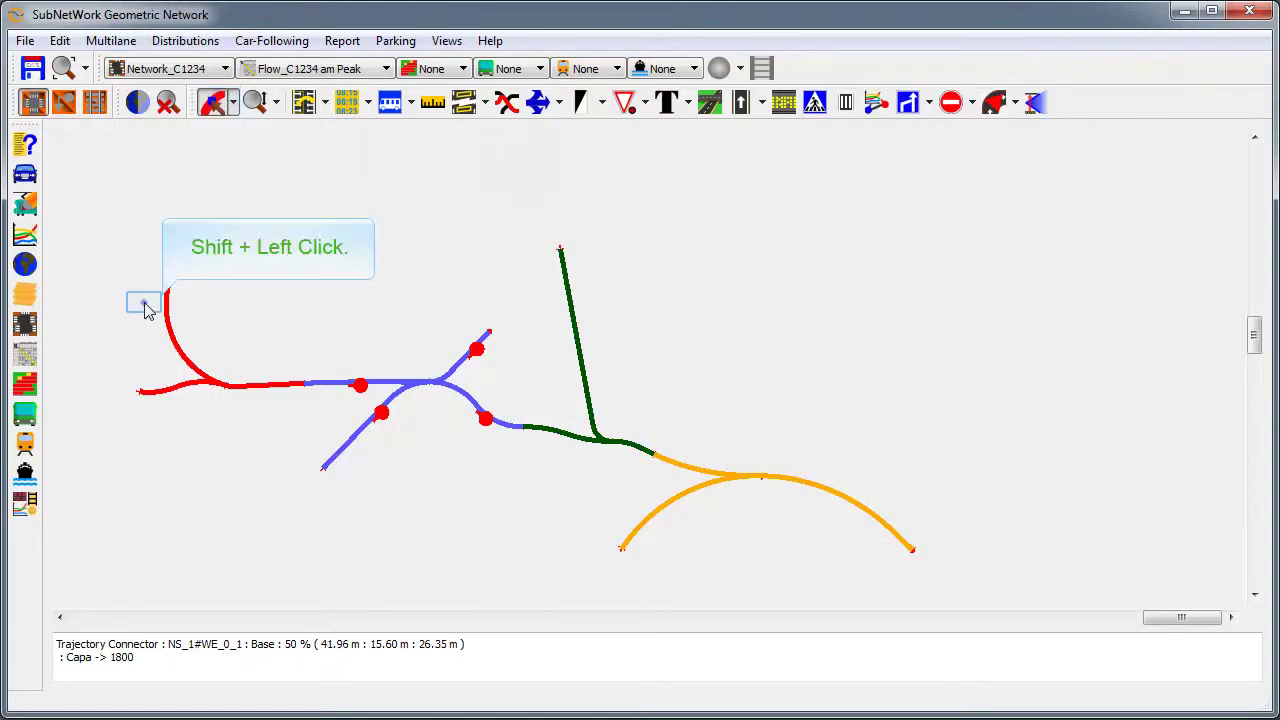
left_click(145, 310, "shift")
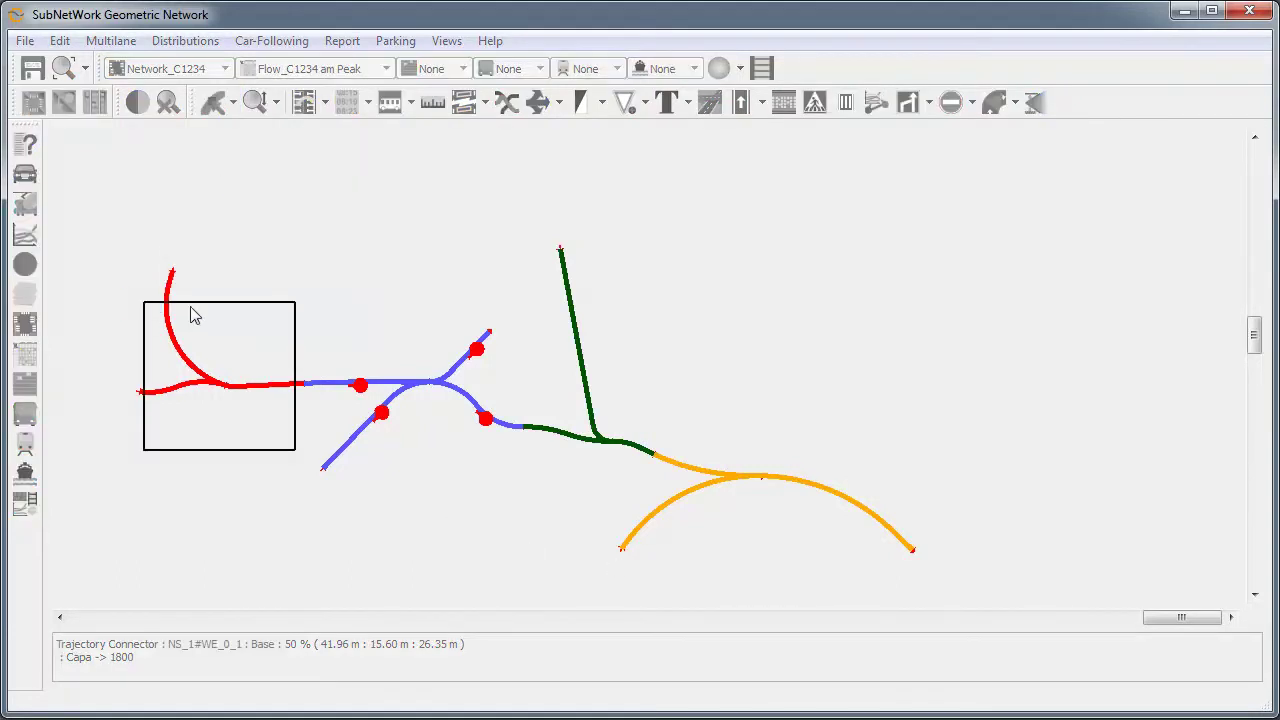
left_click(298, 457)
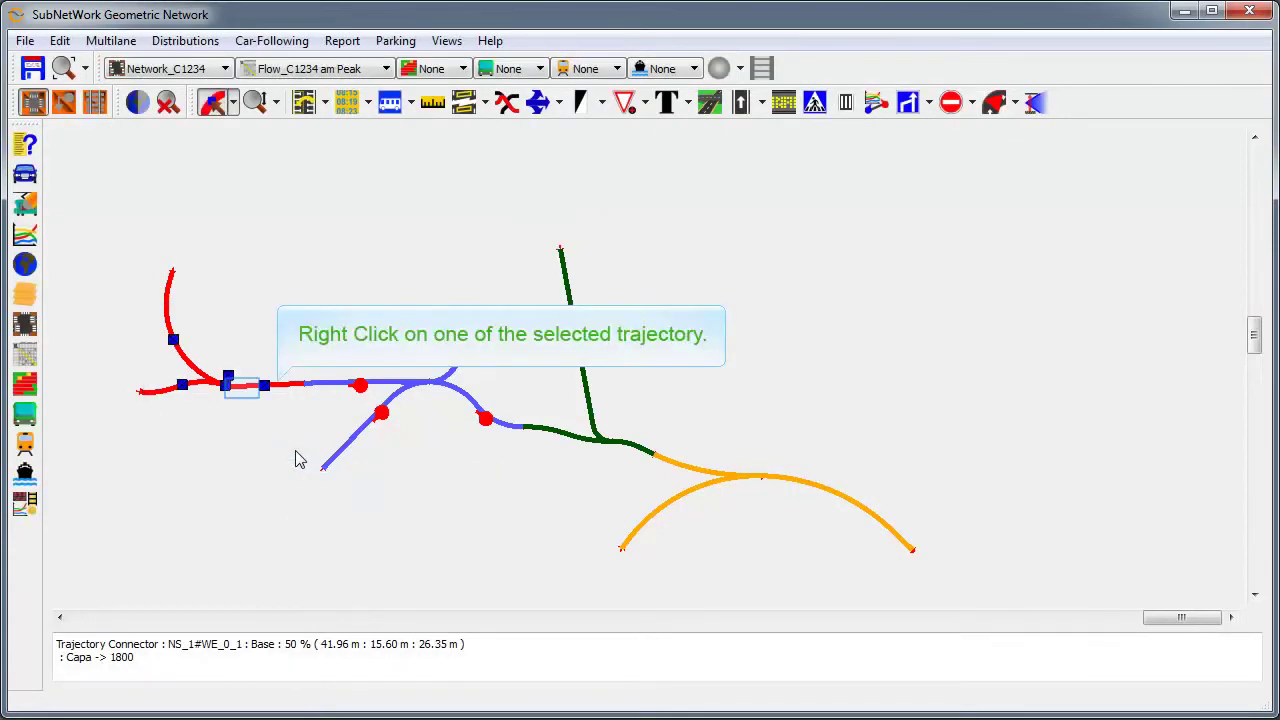
right_click(243, 394)
left_click(257, 401)
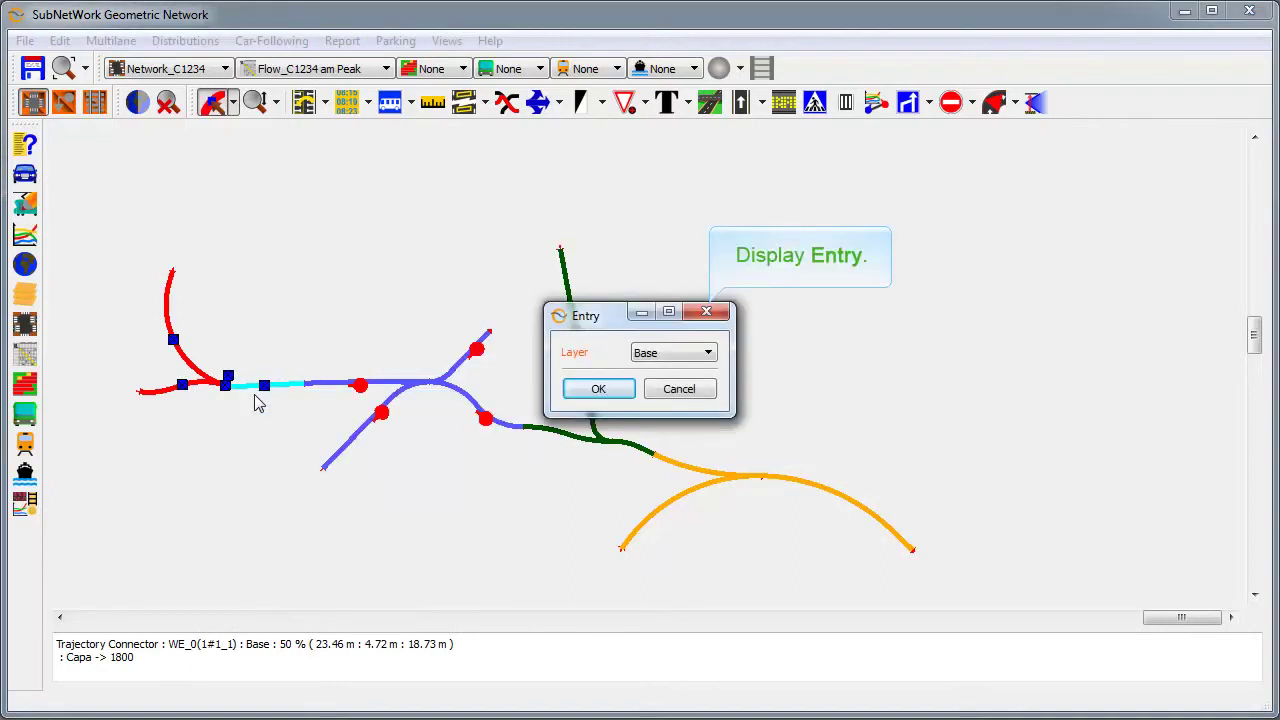
left_click(638, 358)
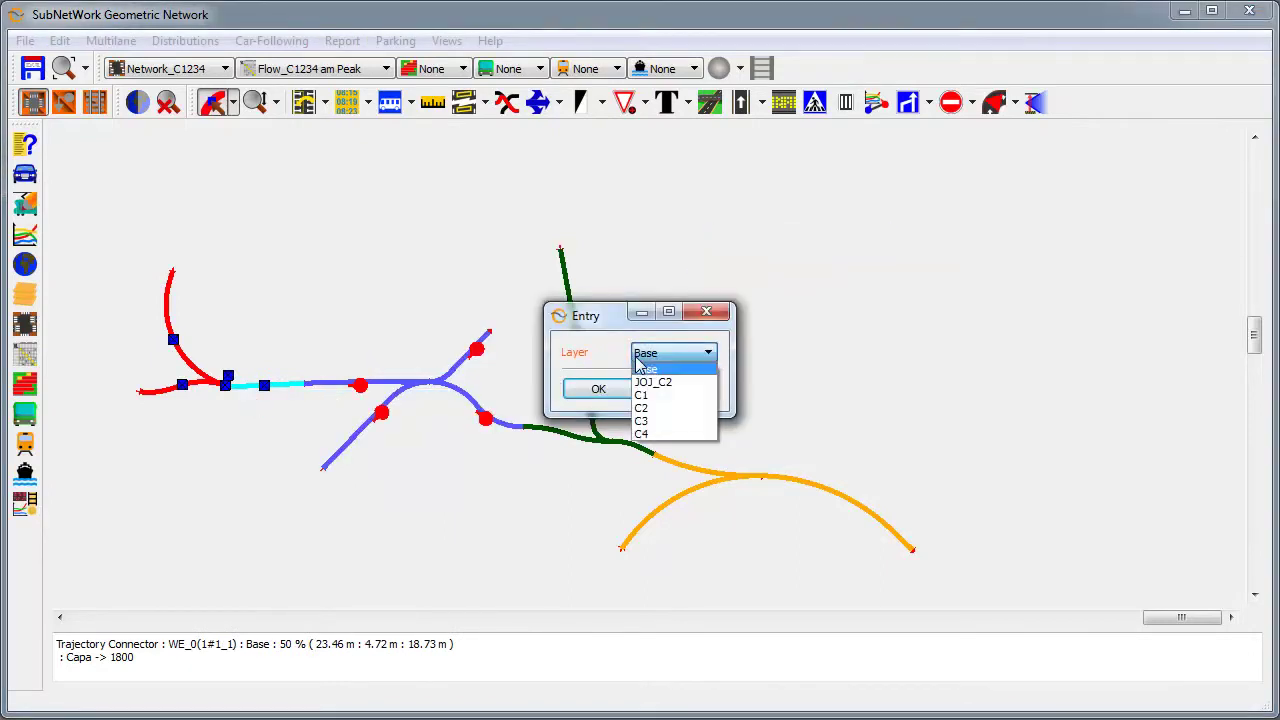
left_click(650, 396)
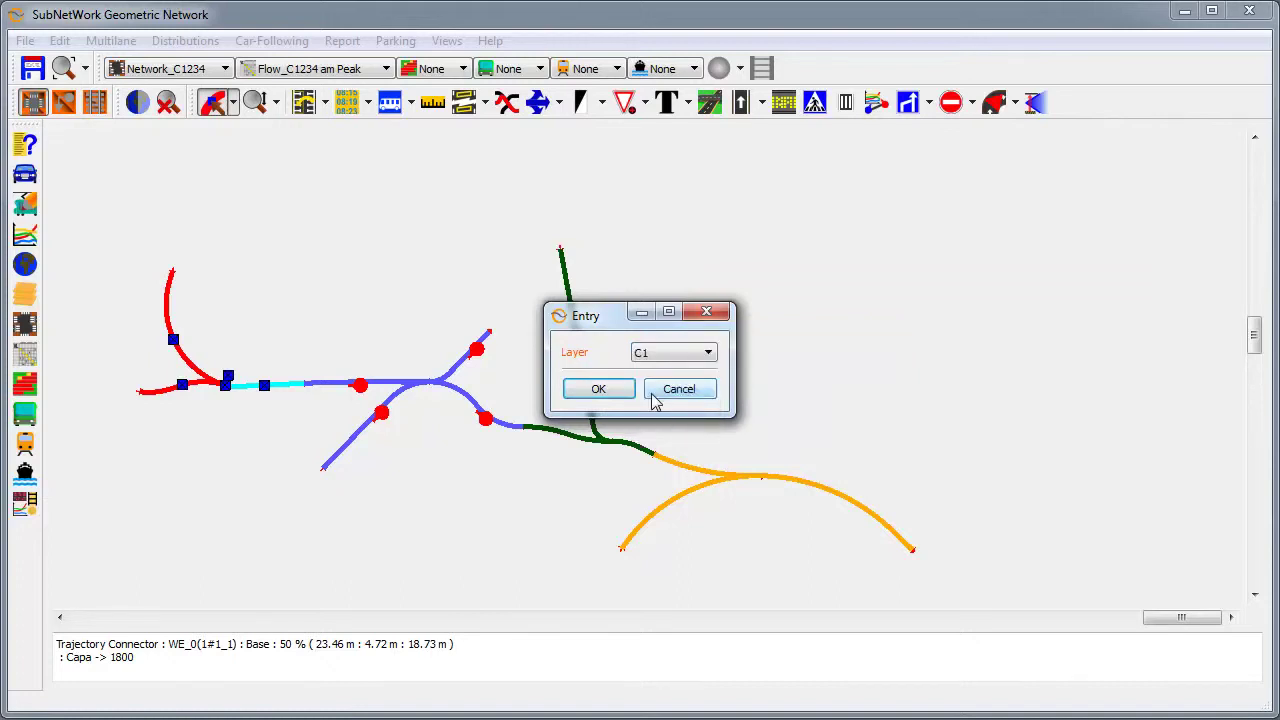
left_click(620, 392)
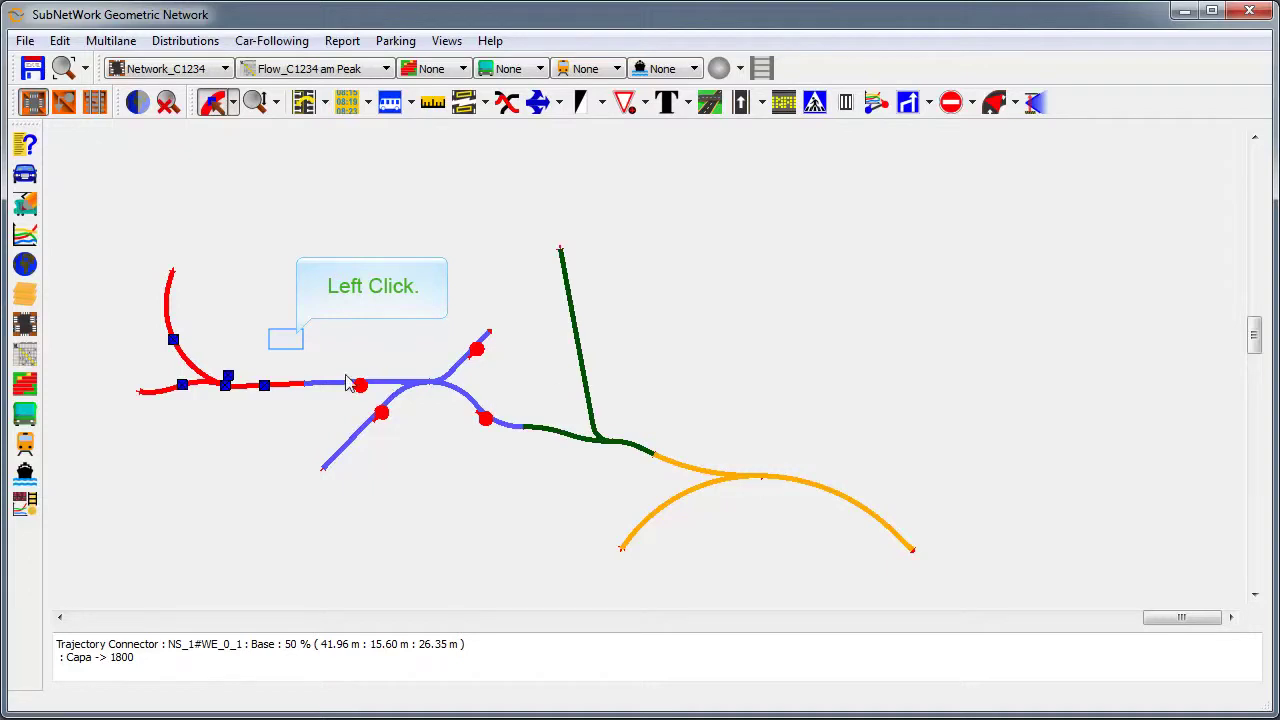
left_click(285, 342)
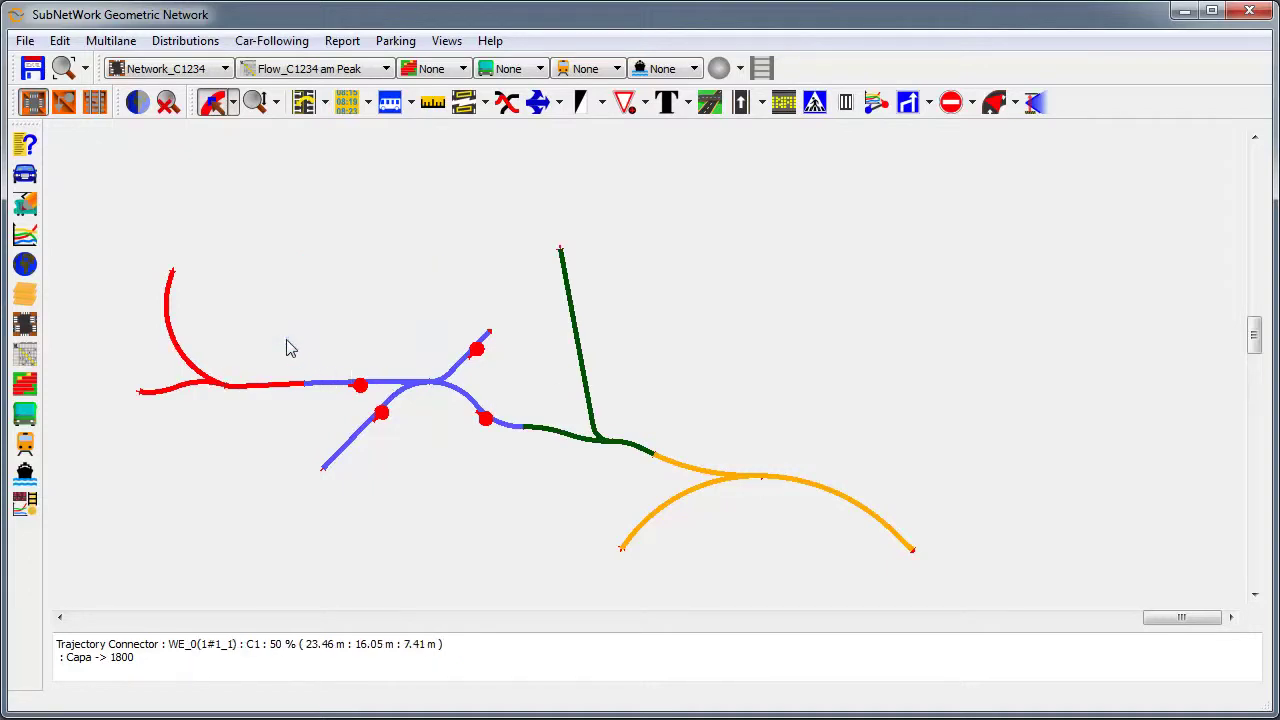
left_click(318, 322)
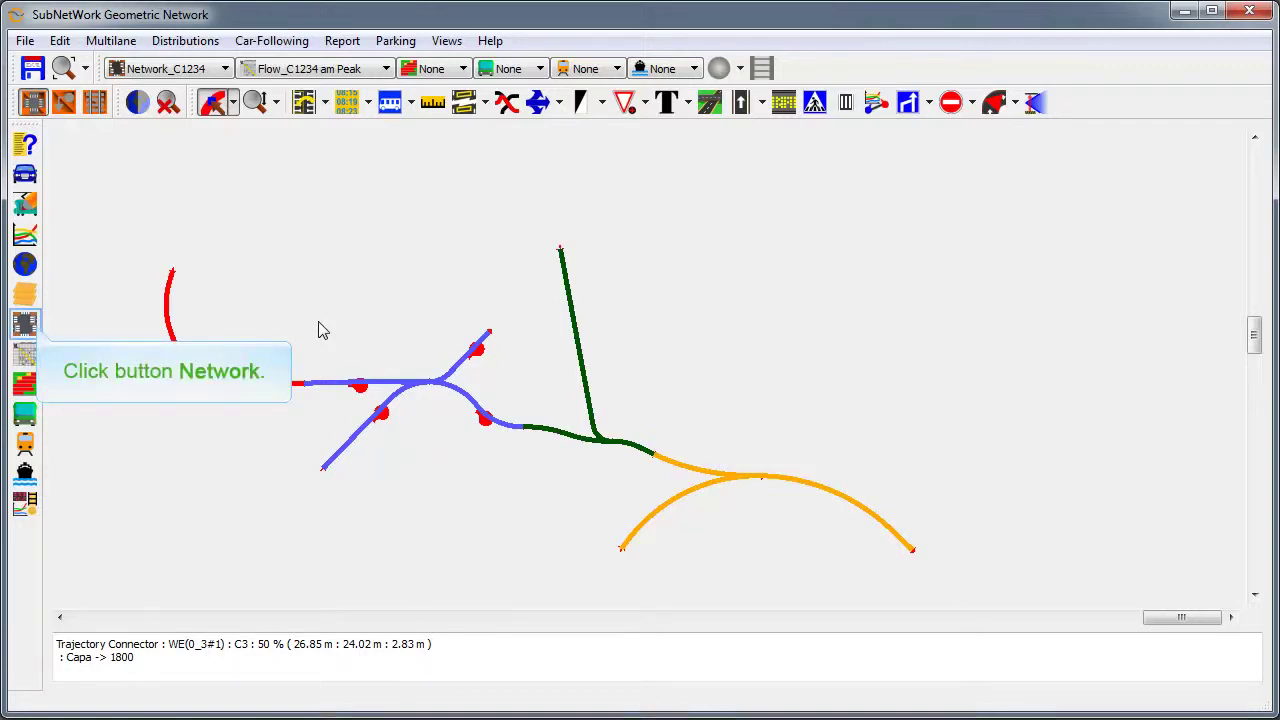
- Add a network scenario named Network_C1 that contains only the Base and C1 layers
left_click(34, 328)
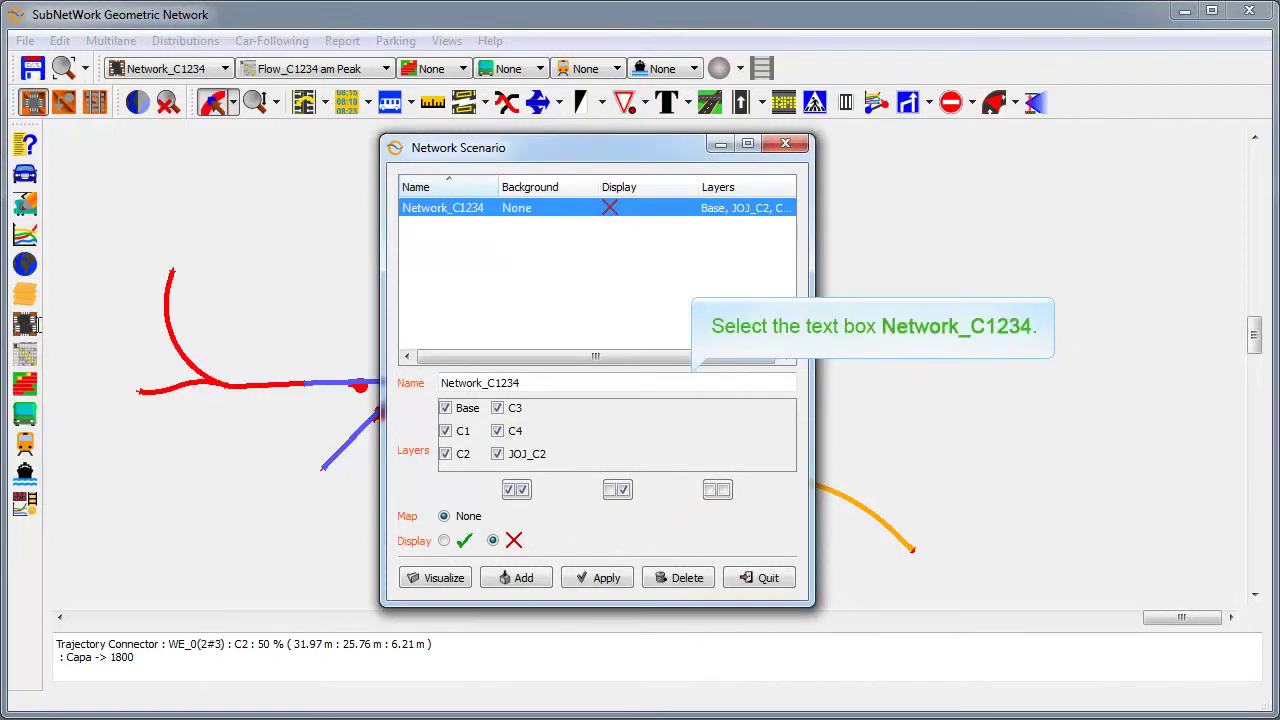
left_click_drag(502, 383, 568, 381)
key("BackSpace")
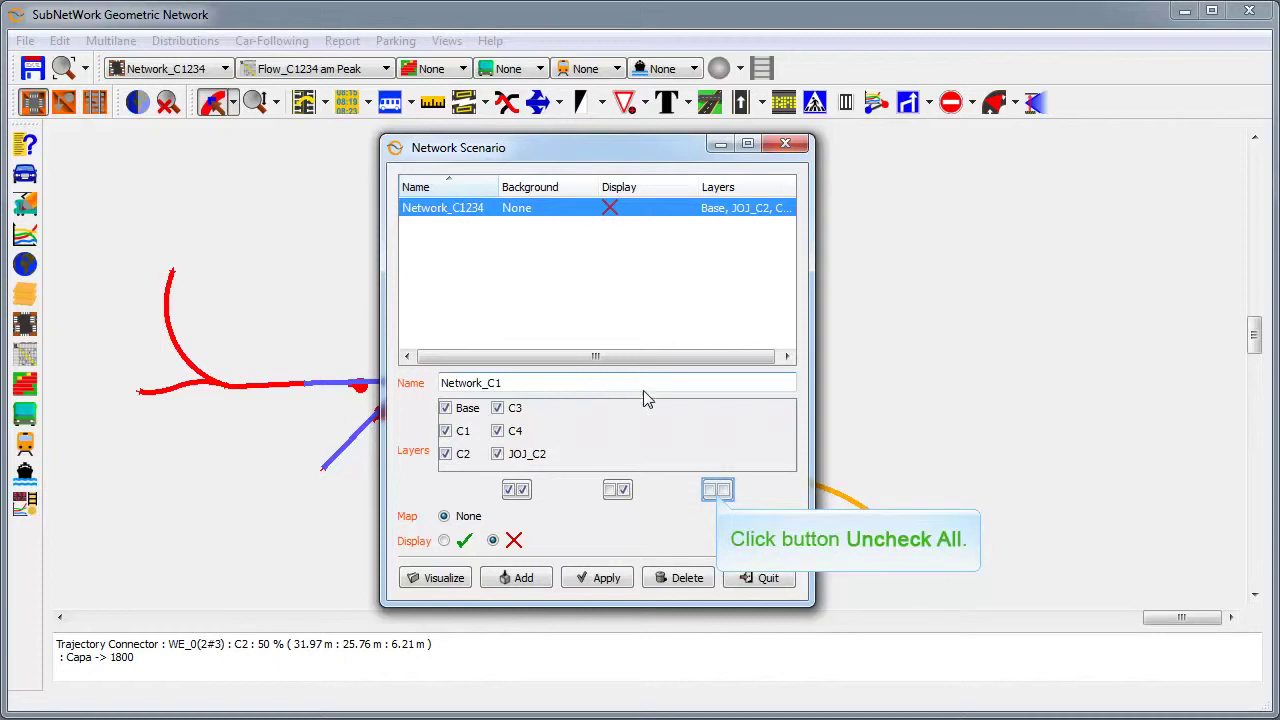
left_click(718, 492)
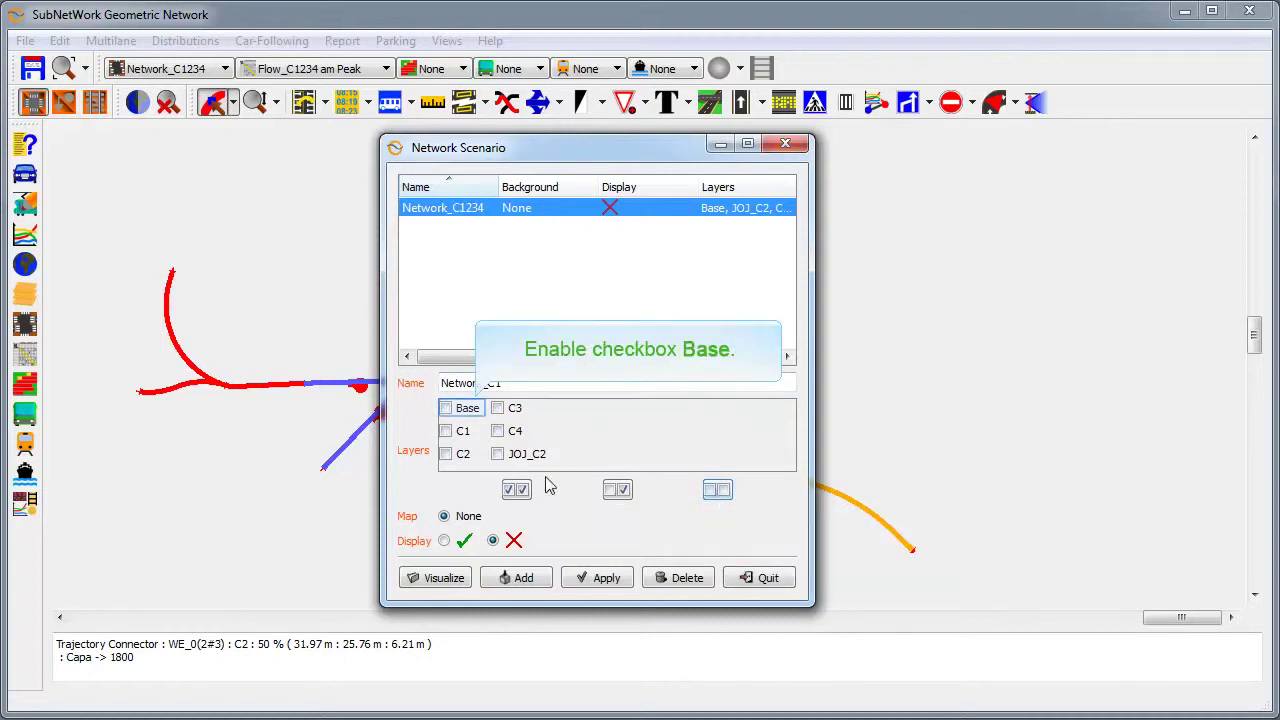
left_click(466, 410)
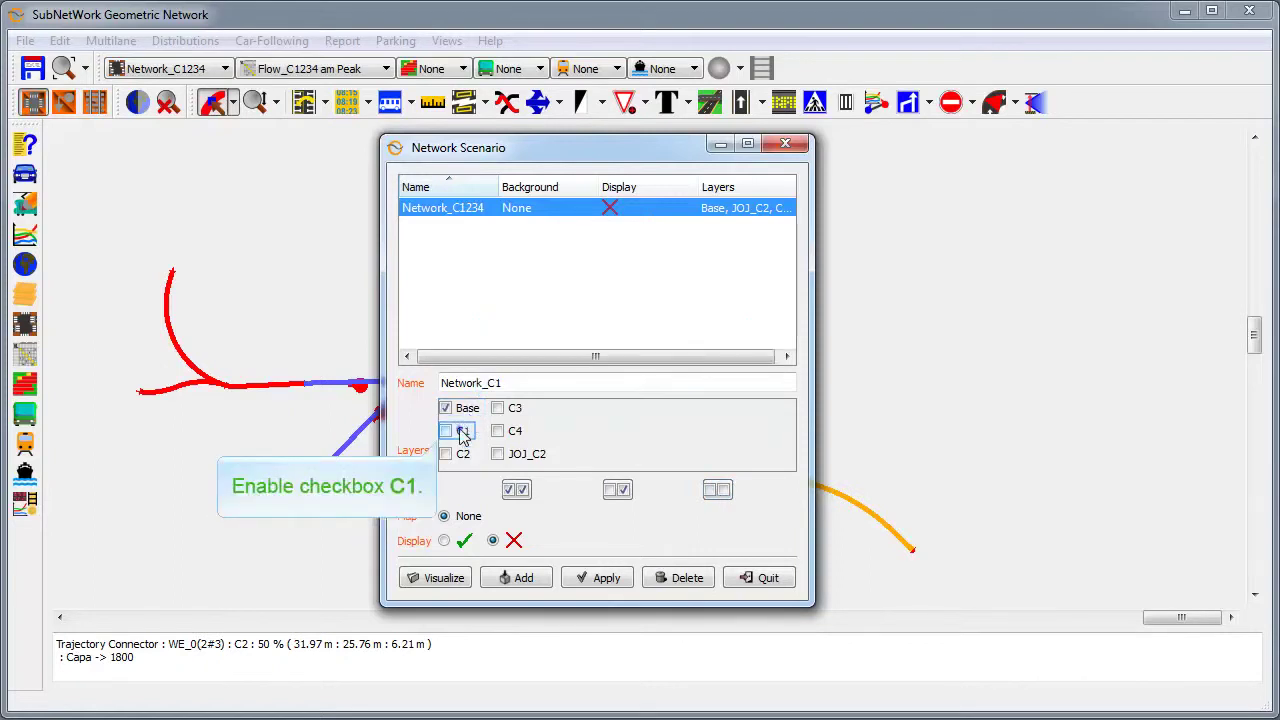
left_click(462, 432)
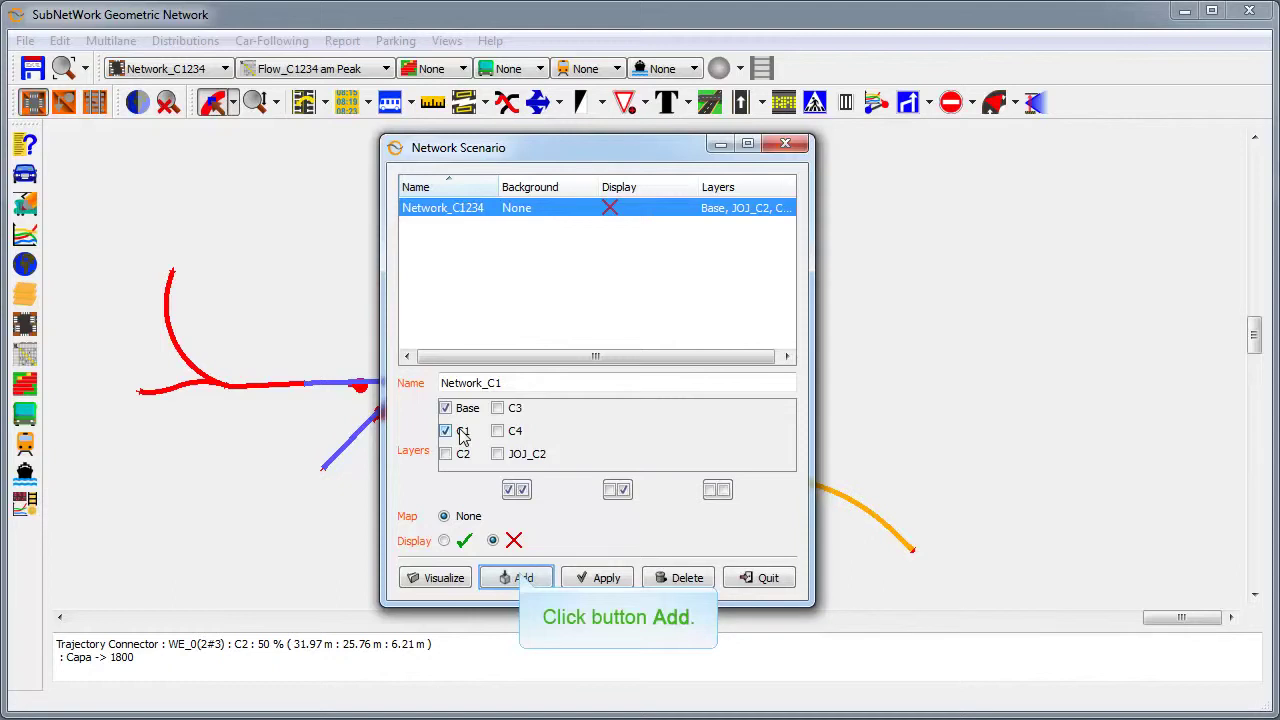
left_click(521, 578)
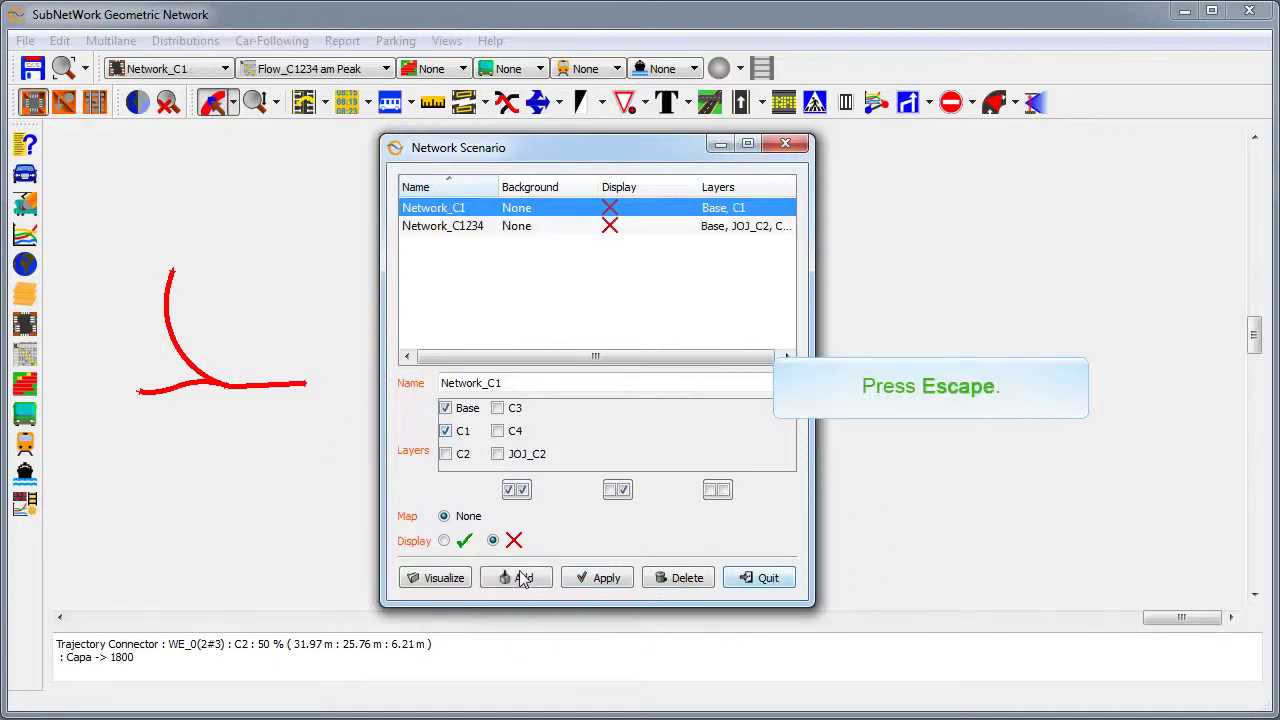
left_click(728, 576)
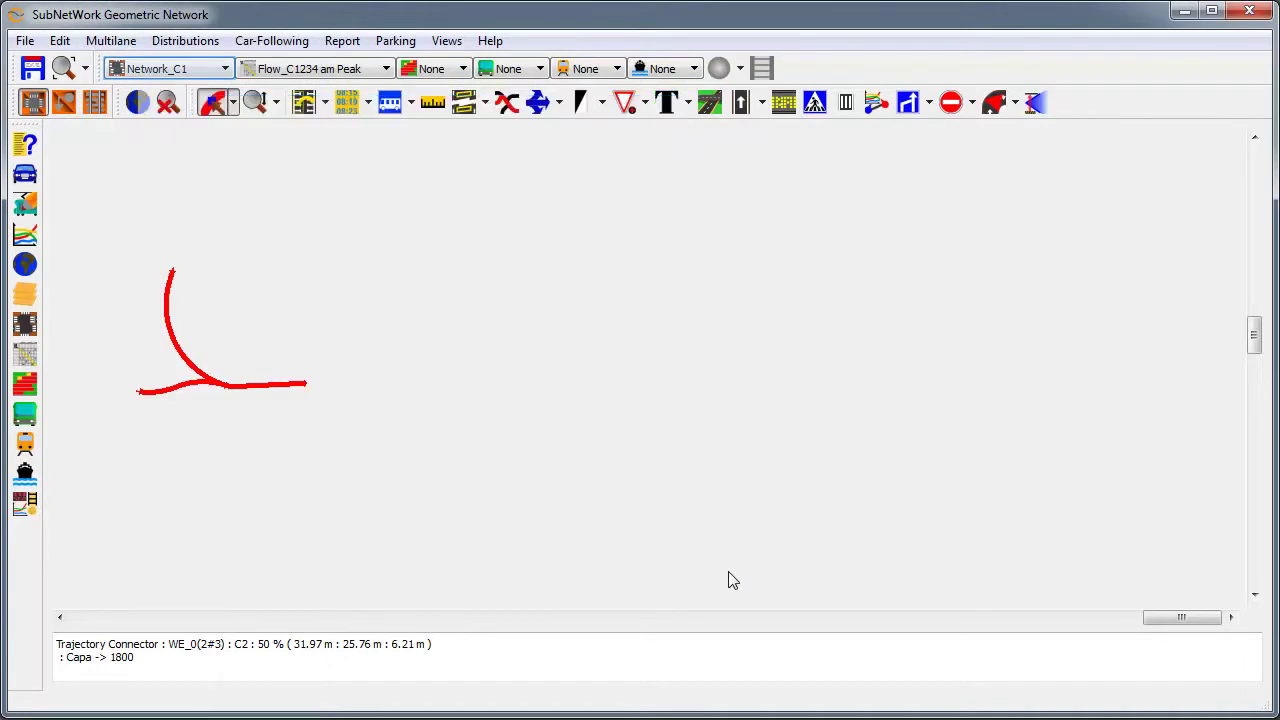
- Switch the displayed network to Network_C1234 and view the traffic matrix of the Flow_C1234 am Peak flow
left_click(164, 72)
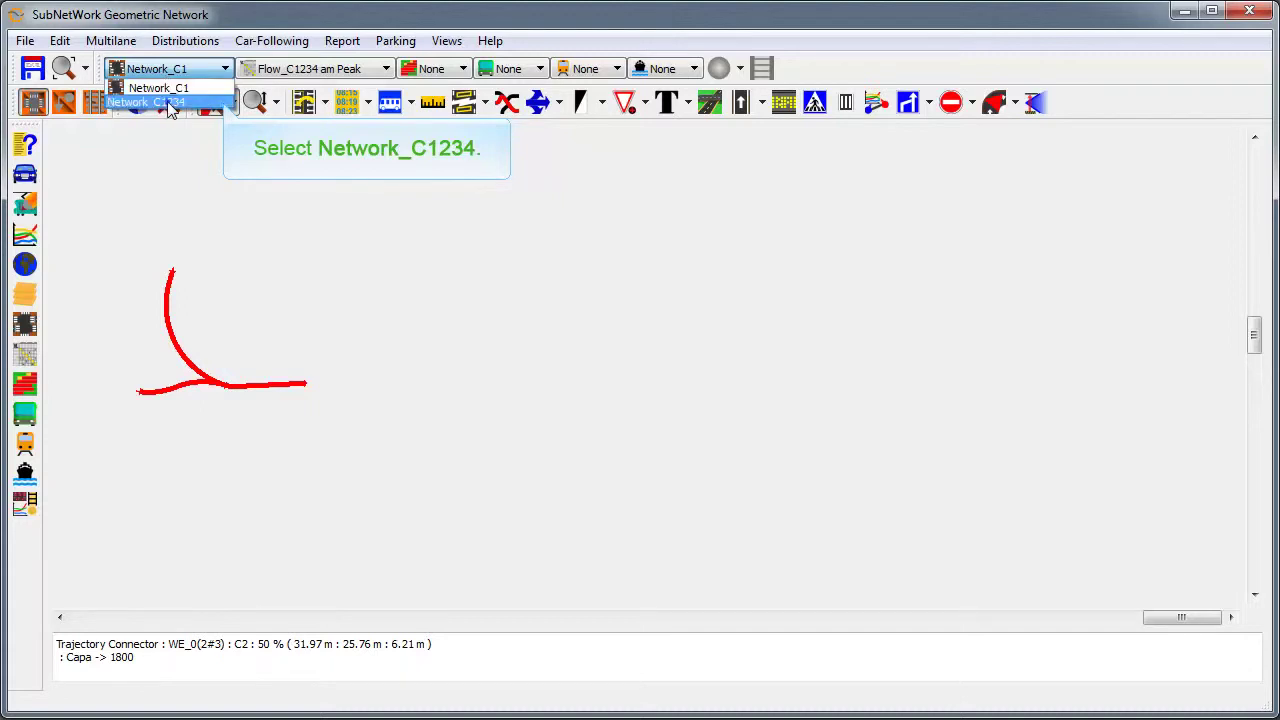
left_click(168, 102)
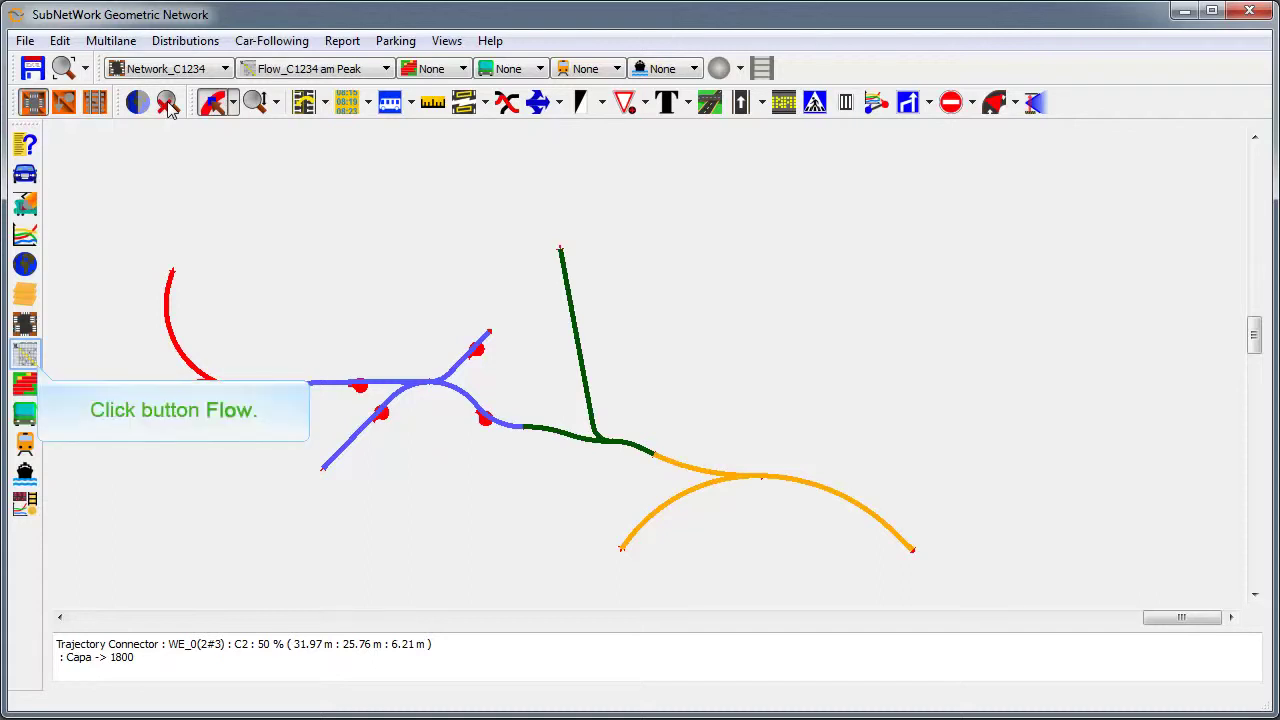
left_click(22, 356)
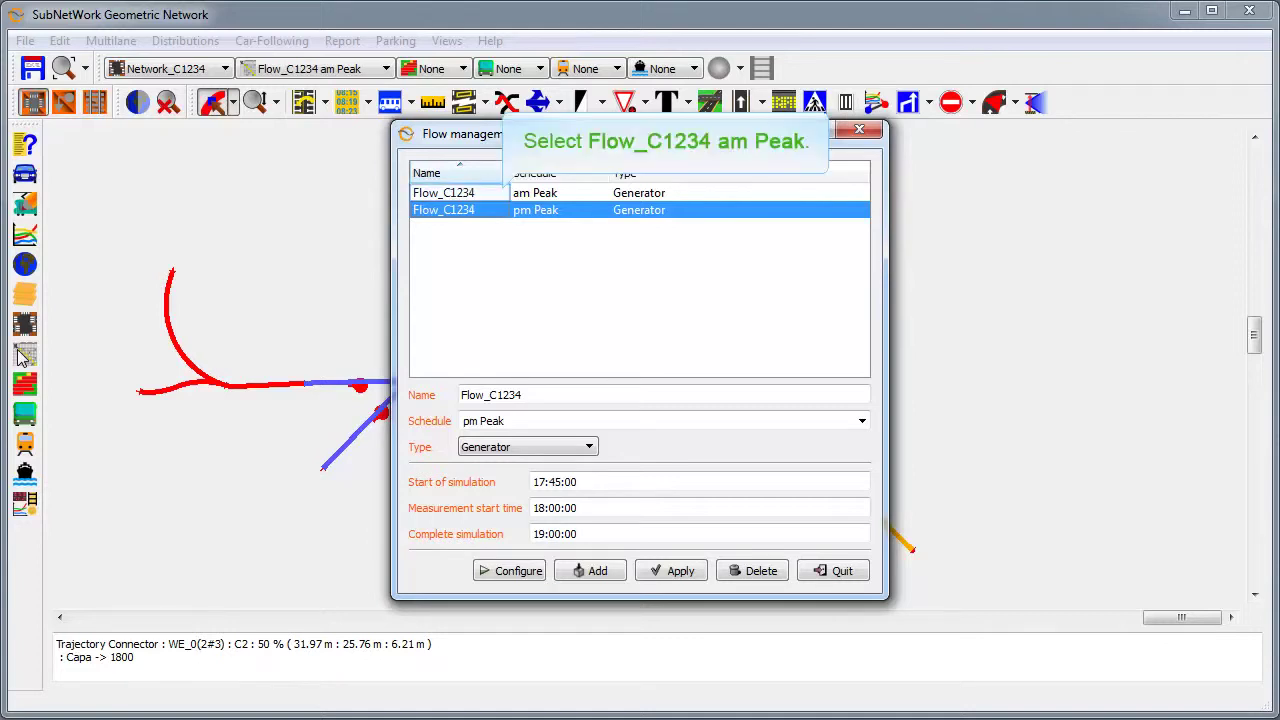
left_click(443, 193)
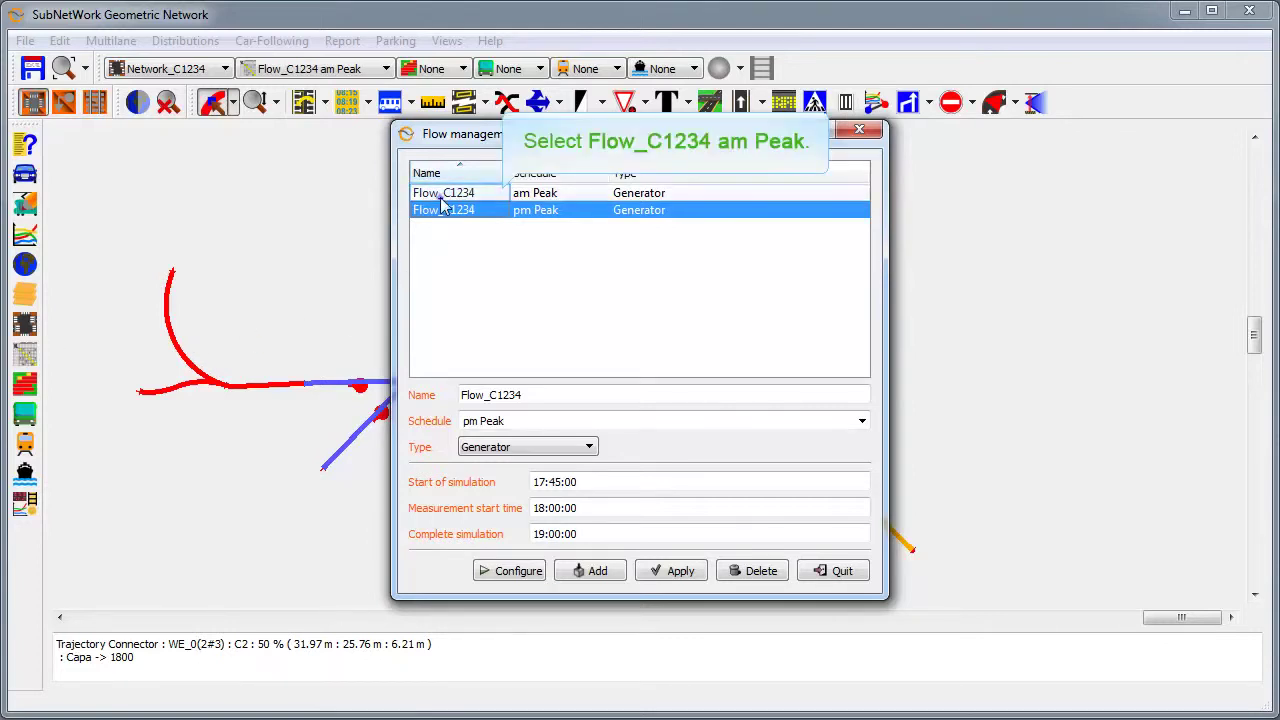
left_click(512, 570)
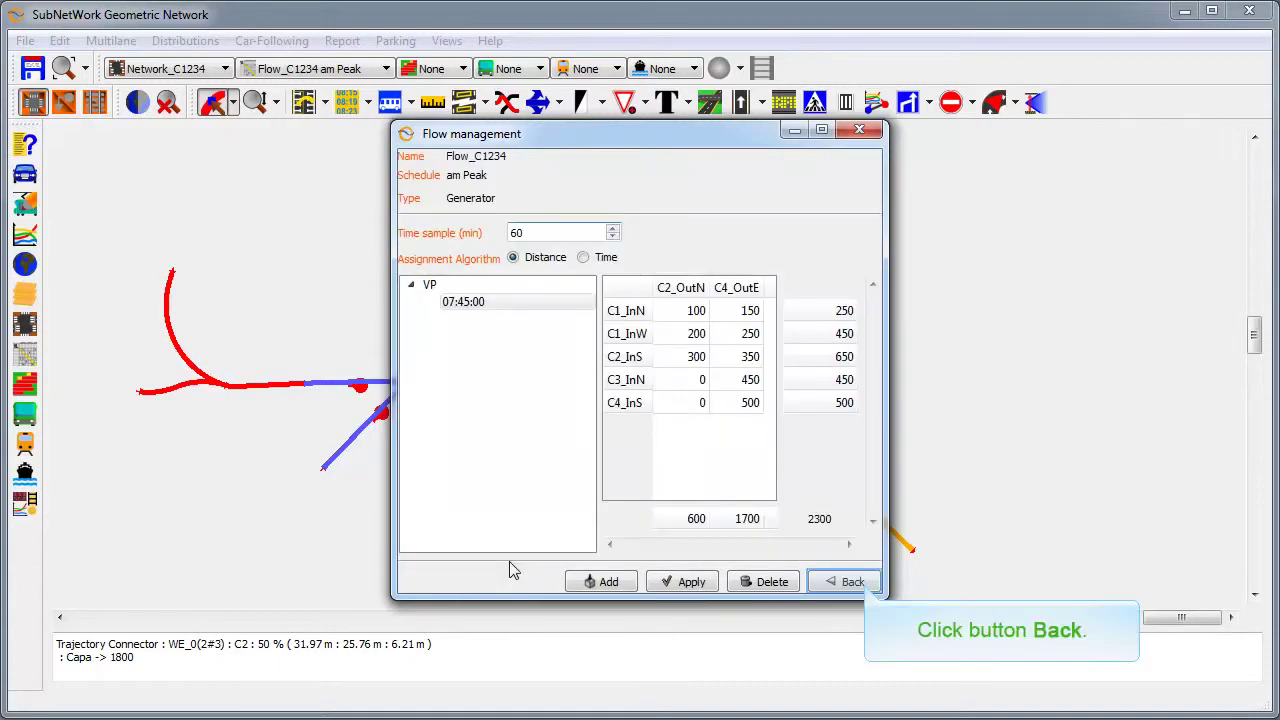
left_click(864, 586)
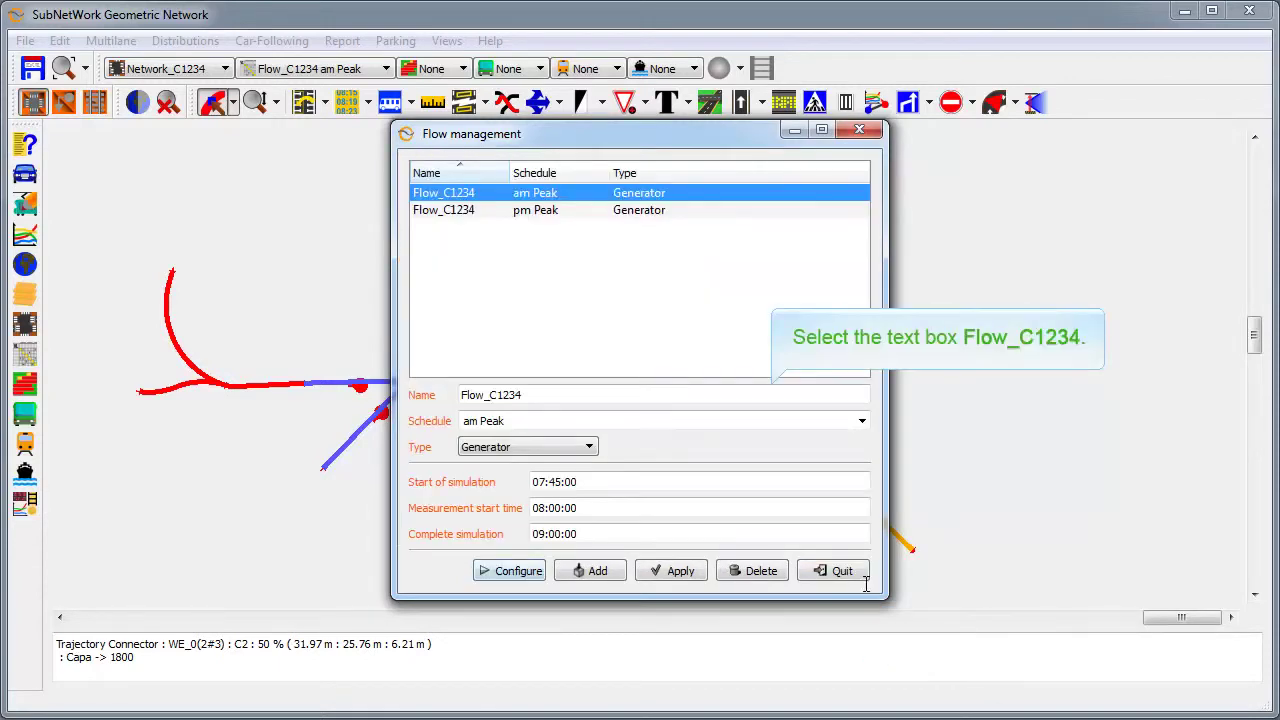
- Add a flow scenario named Flow_C with the am Peak schedule and the Subnetwork type
left_click_drag(497, 395, 522, 395)
key("BackSpace")
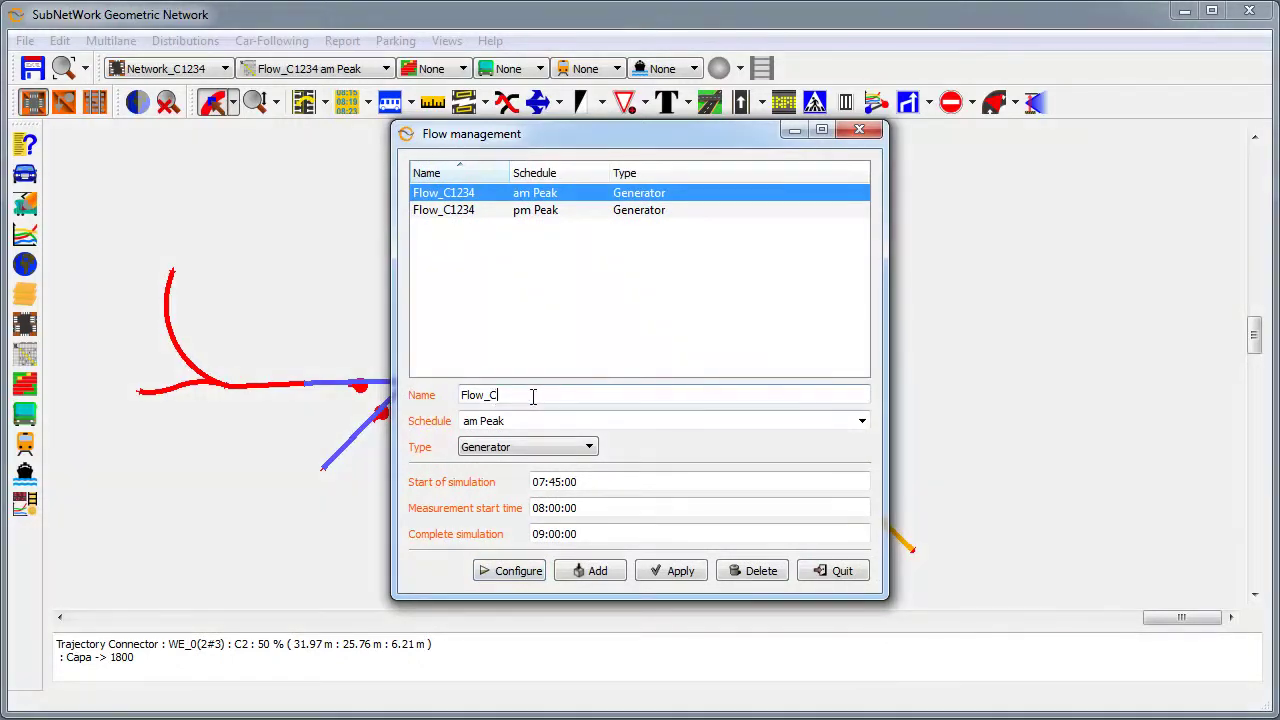
left_click(527, 450)
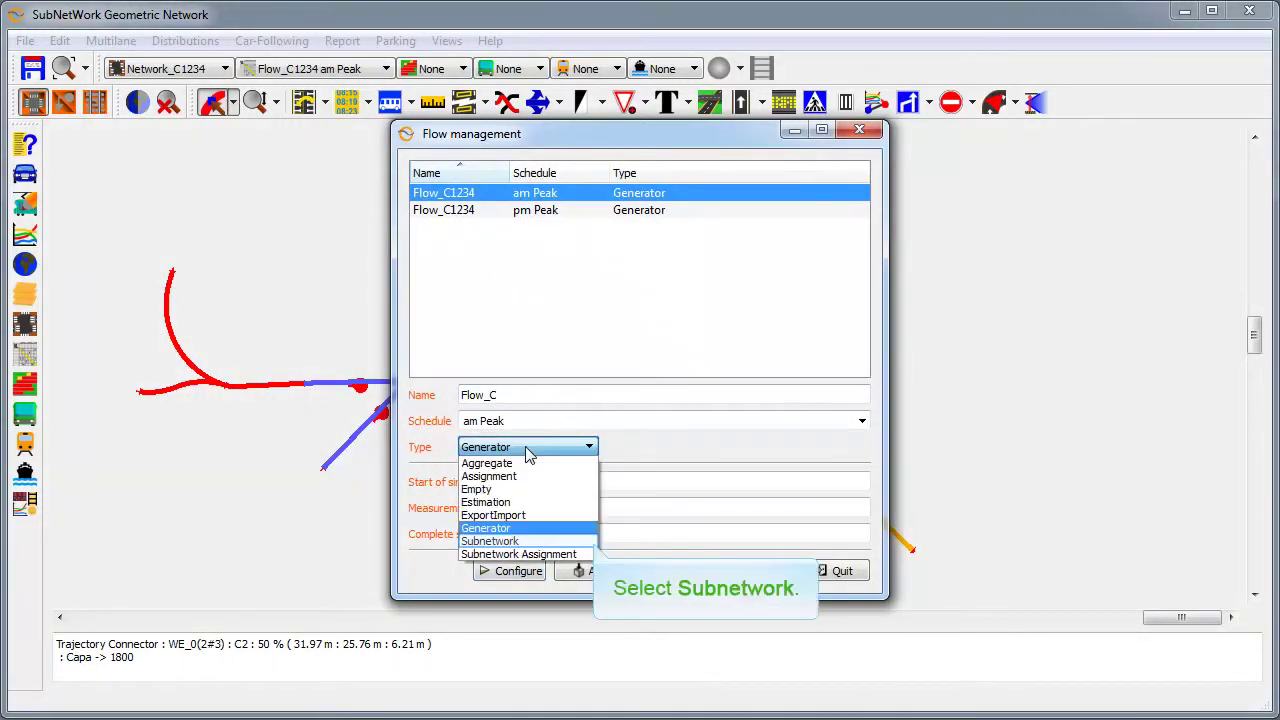
left_click(545, 541)
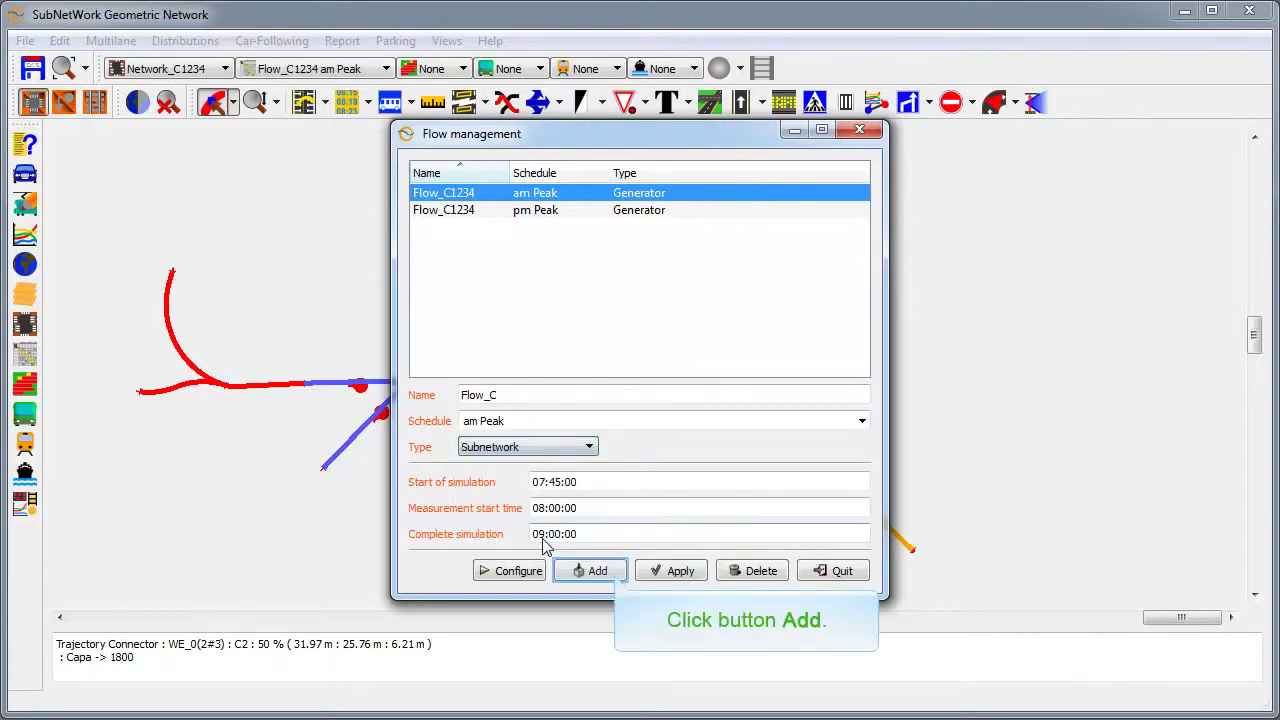
left_click(590, 571)
- Configure the Flow_C subnetwork flow to use Network_C1234 as its network scenario, apply it and leave flow management
left_click(500, 574)
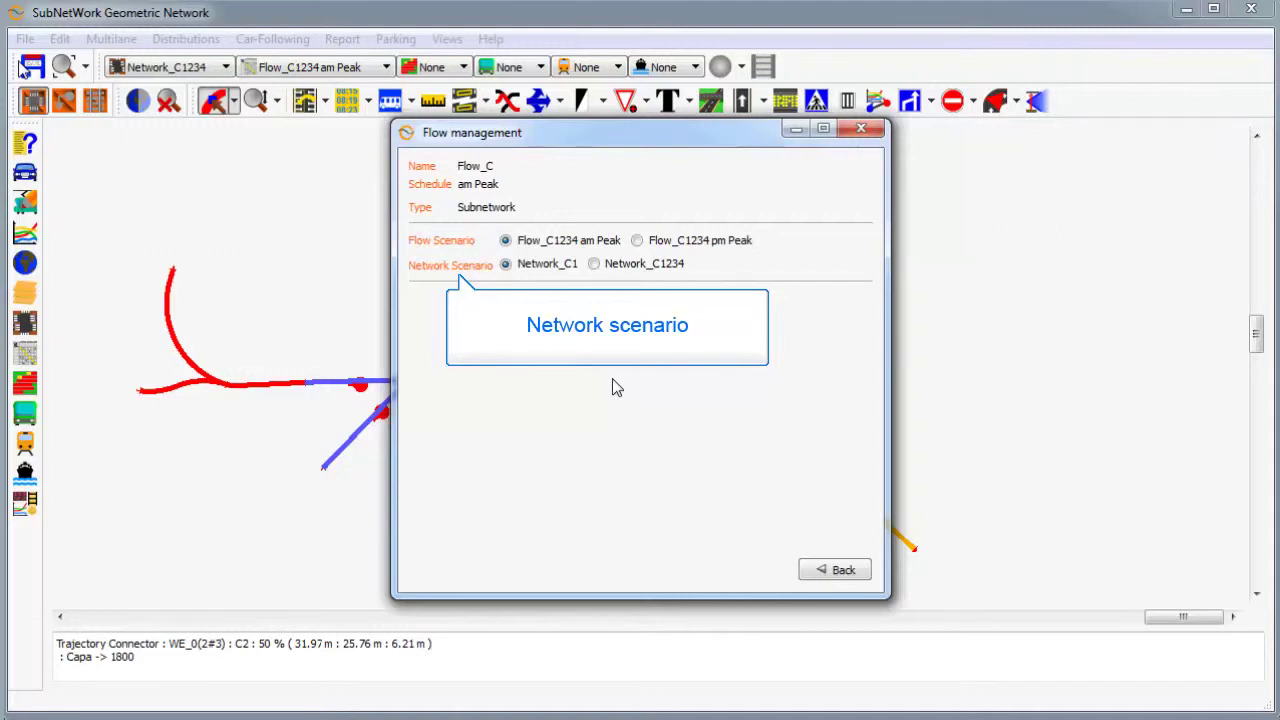
left_click(606, 271)
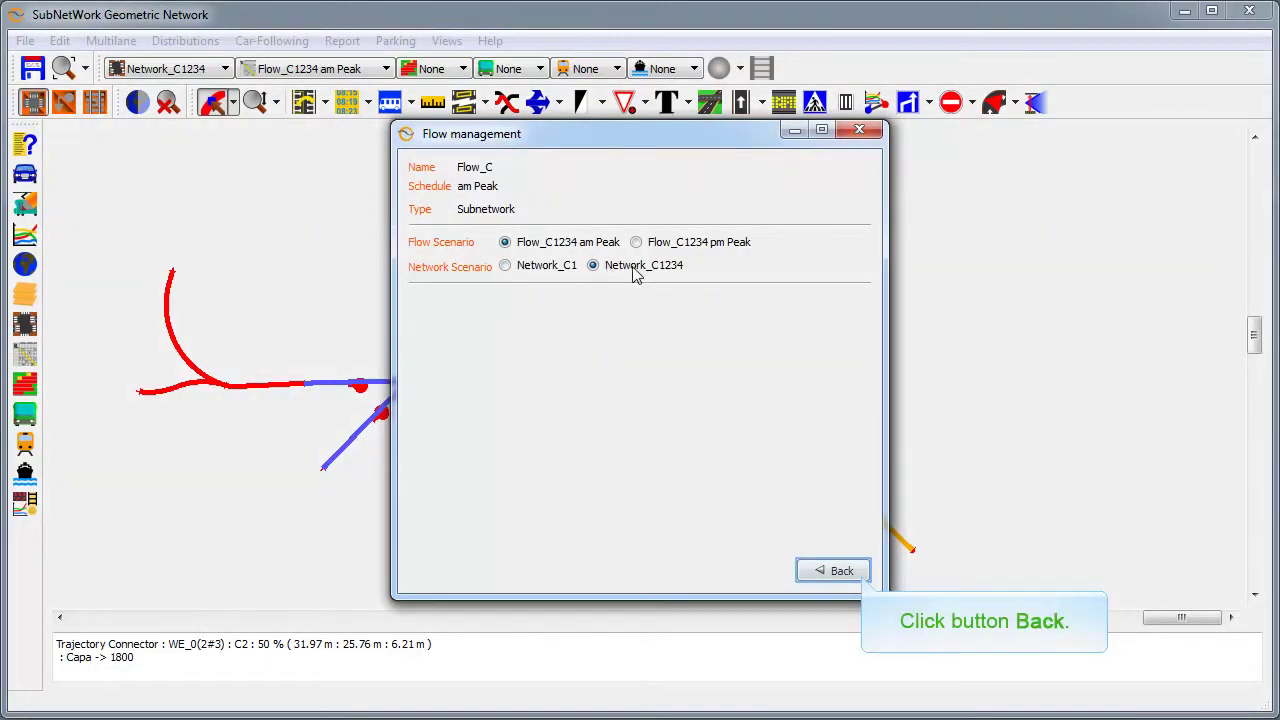
left_click(822, 571)
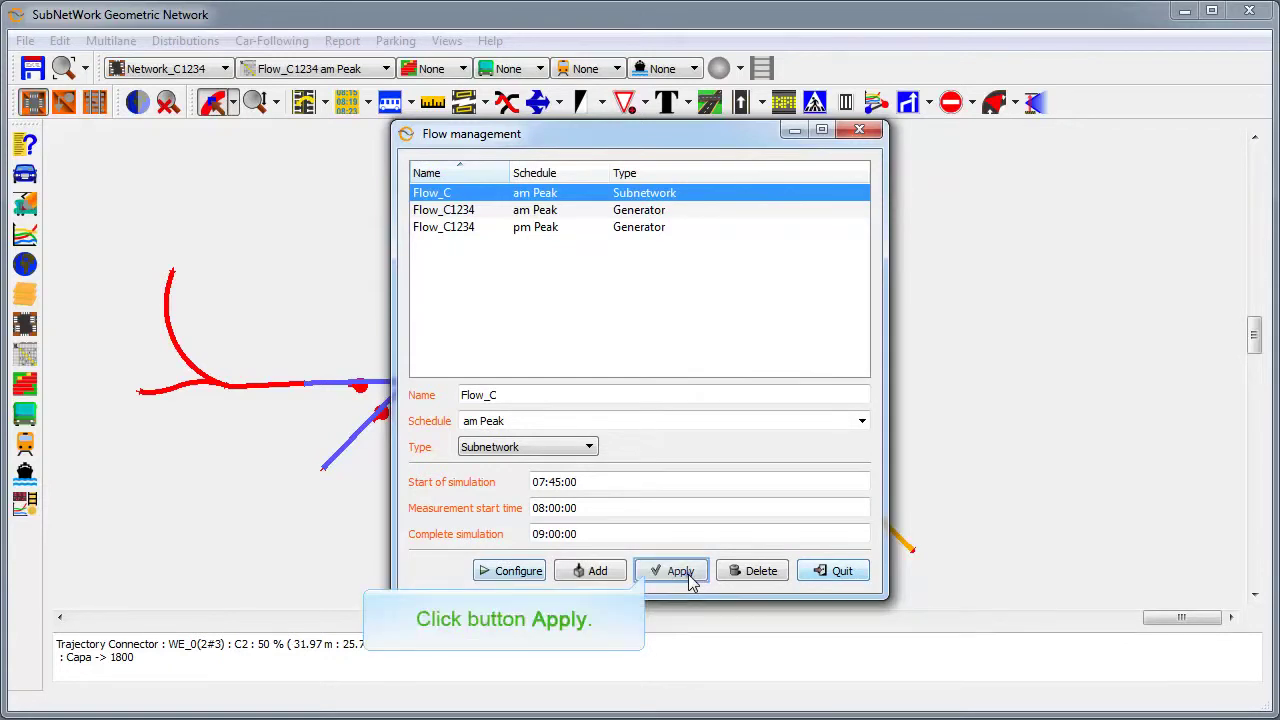
left_click(688, 578)
key("Escape")
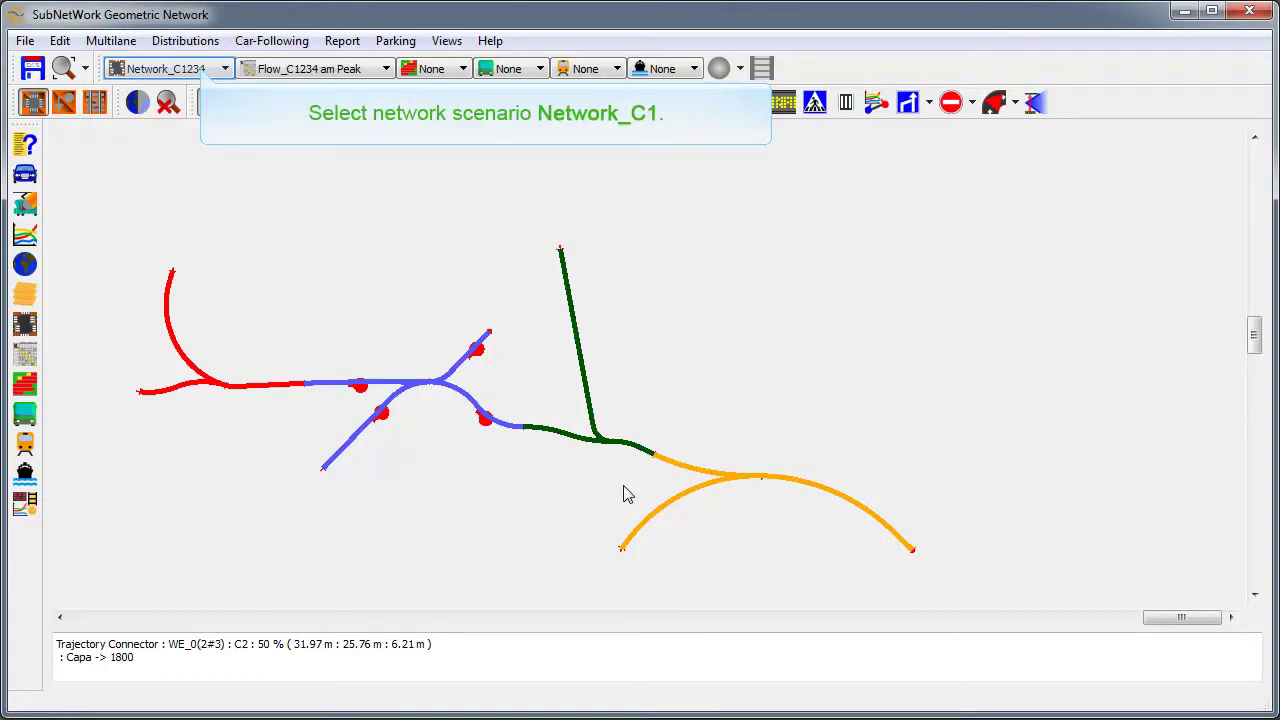
- Switch to the Network_C1 network scenario and the Flow_C am Peak flow, and run the simulation
left_click(200, 70)
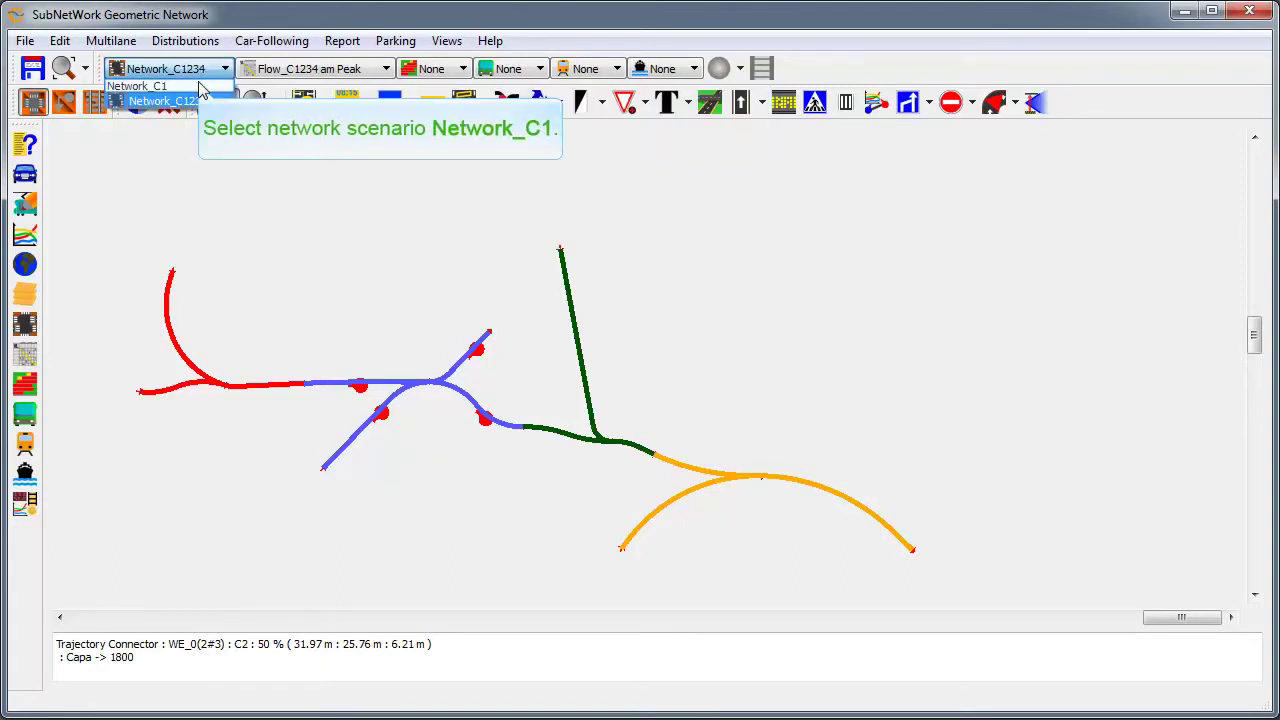
left_click(200, 86)
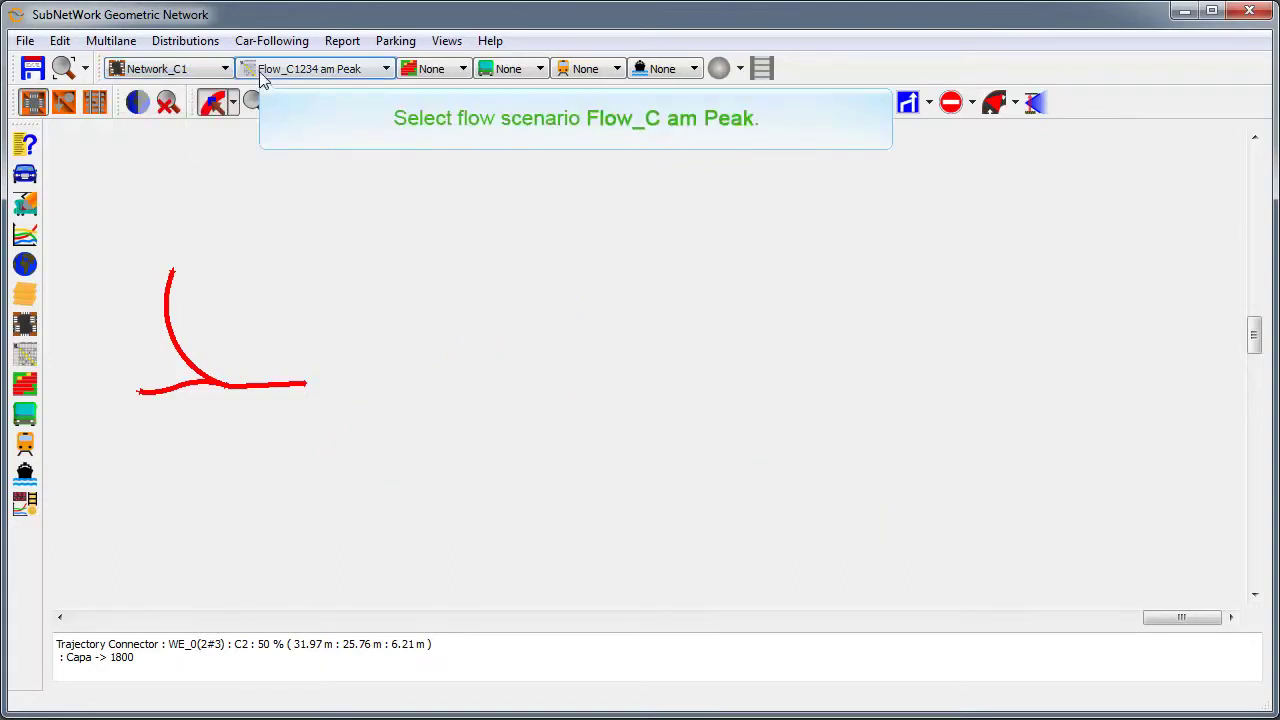
left_click(258, 70)
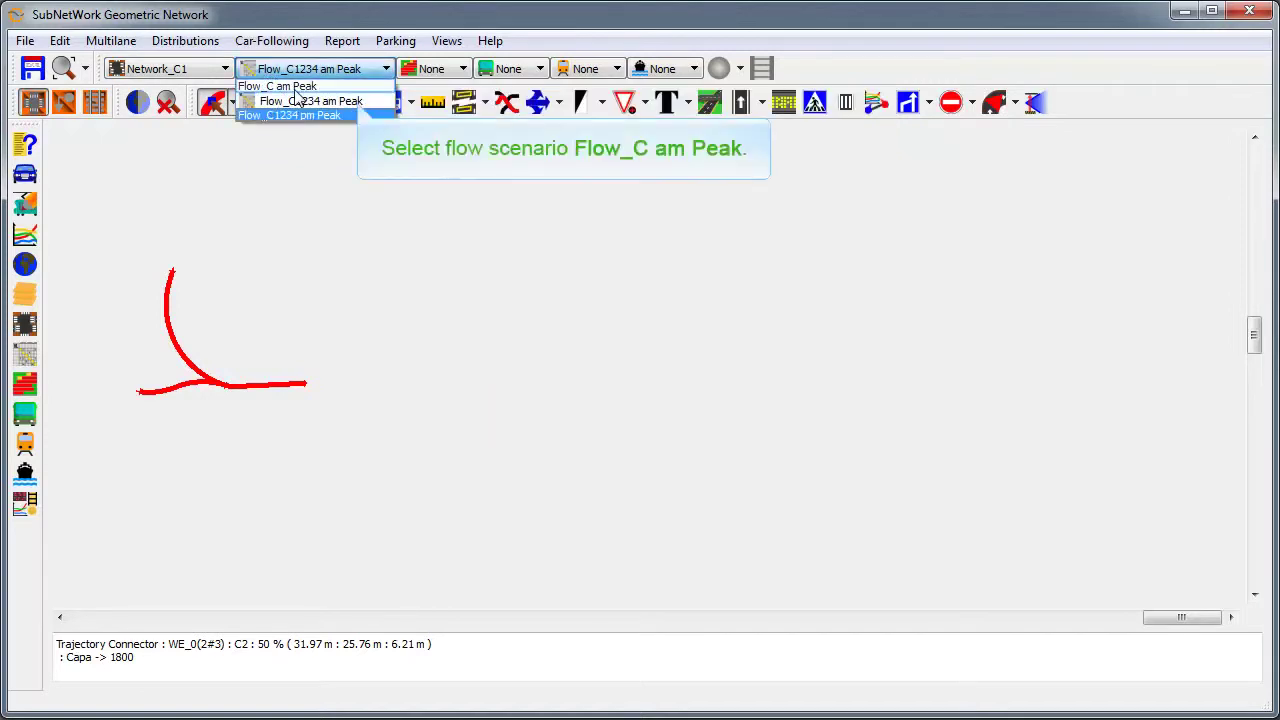
left_click(288, 86)
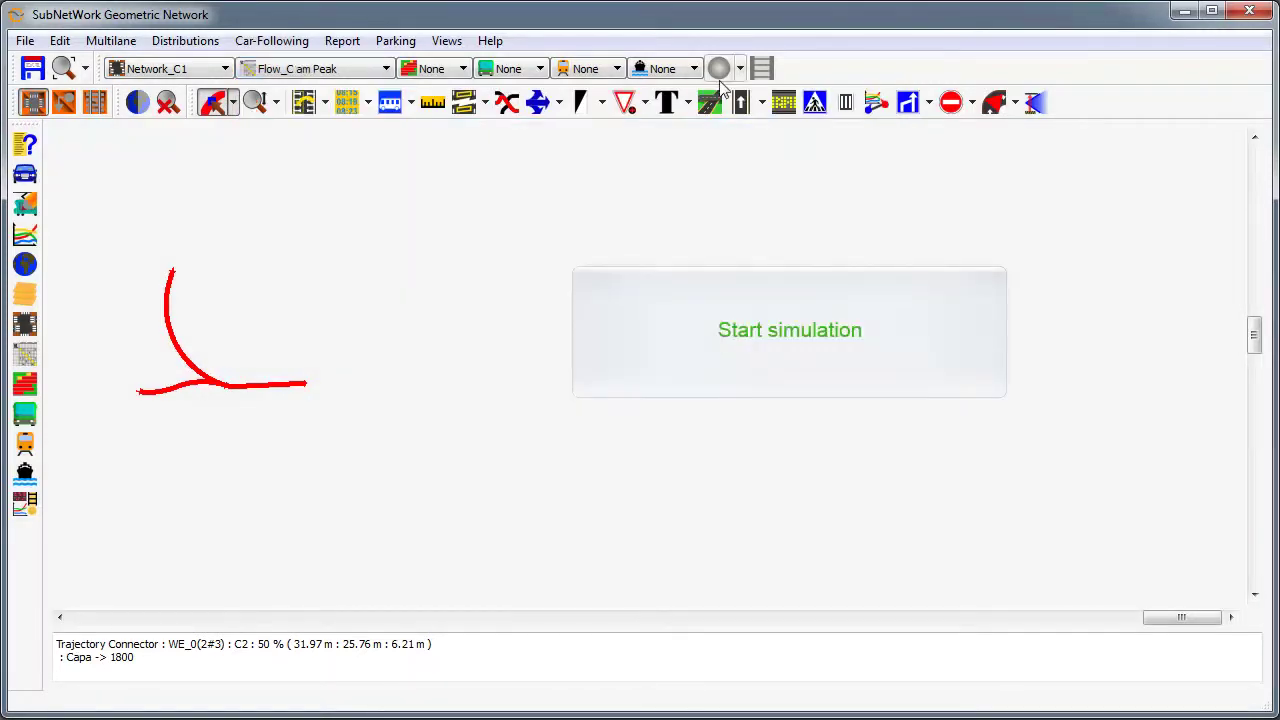
left_click(721, 76)
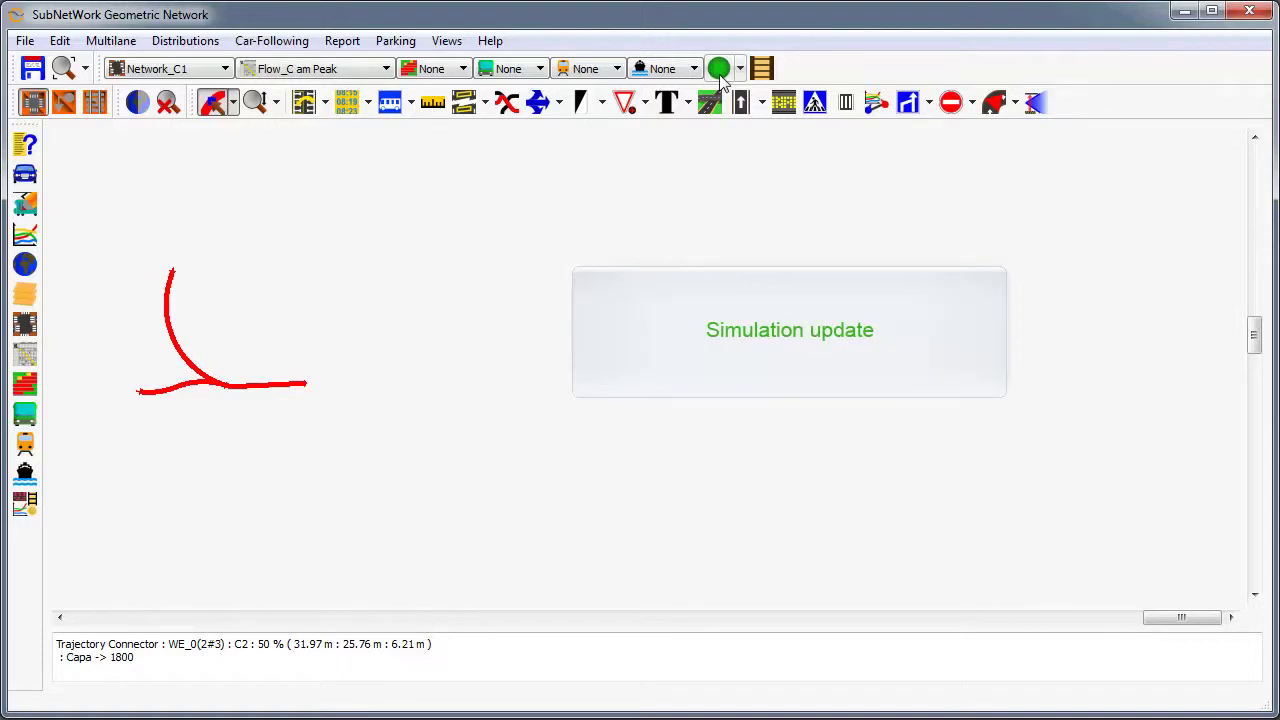
- Play the Network_C1 simulation animation, set its speed to 18.0 and then 10.0, and pause it
left_click(761, 68)
left_click(847, 69)
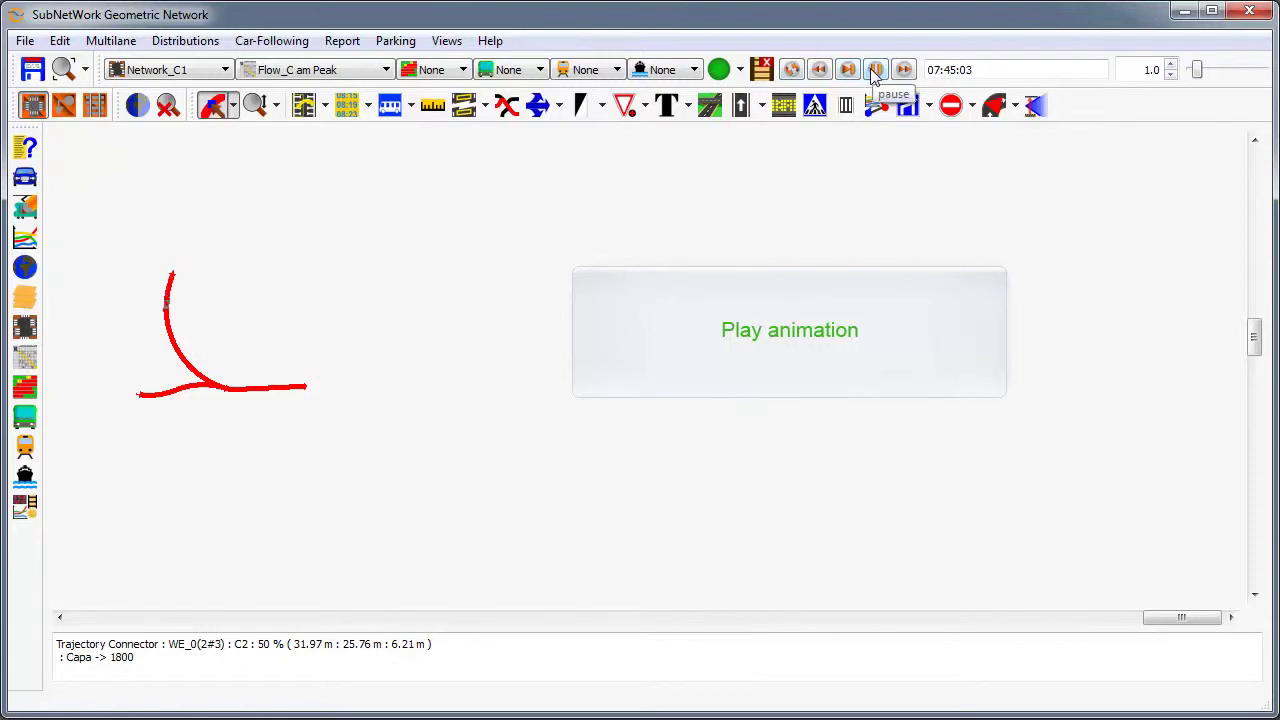
left_click_drag(1199, 70, 1215, 70)
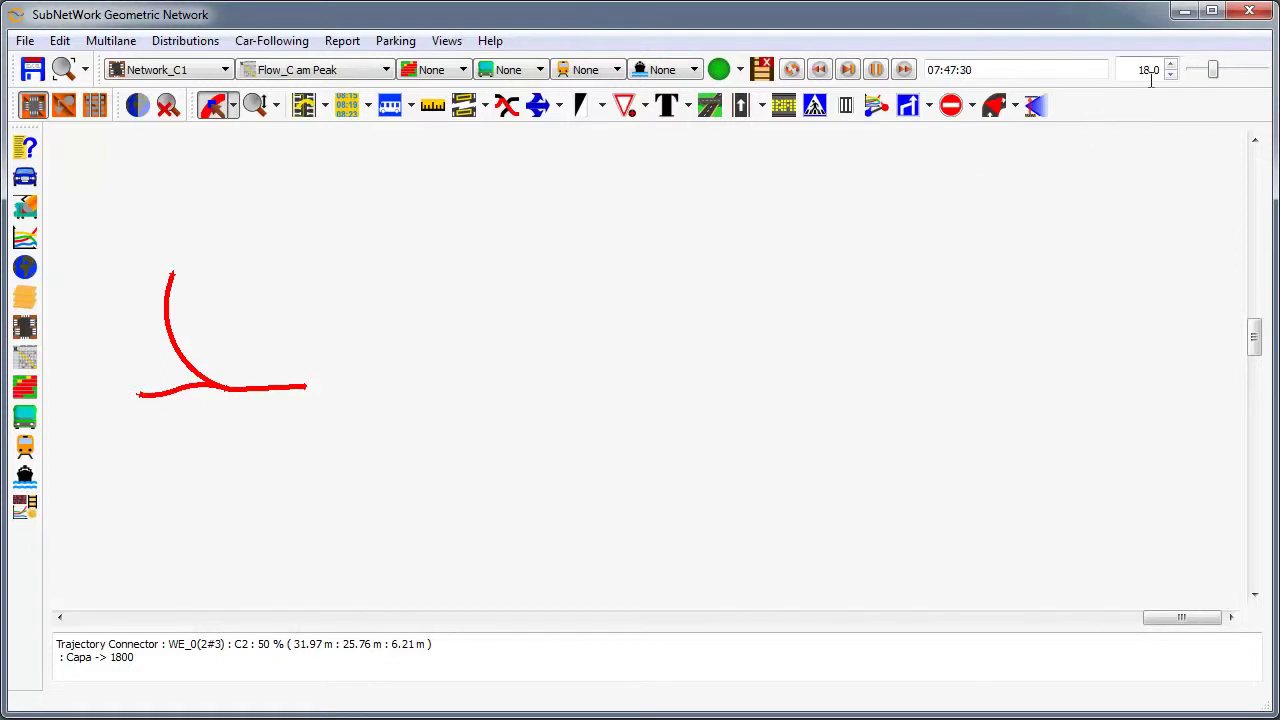
left_click_drag(1210, 72, 1186, 80)
left_click(878, 70)
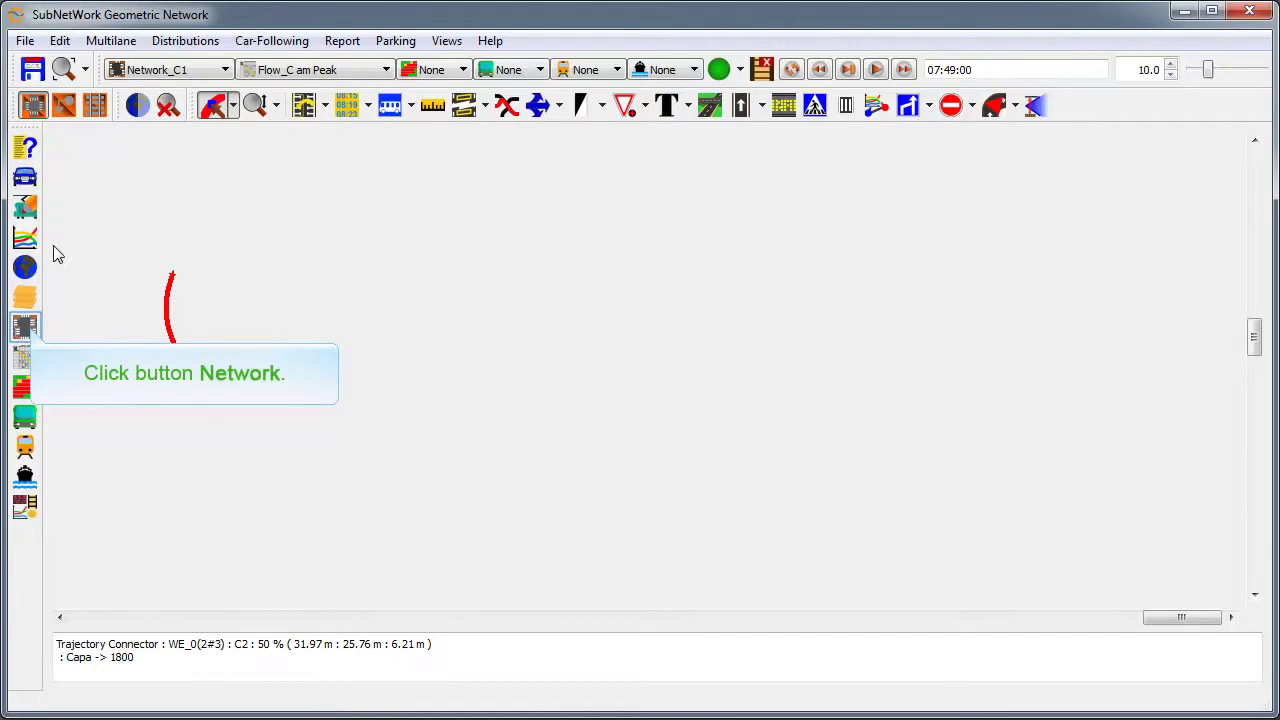
- Add a network scenario named Network_C2 containing only the Base, C2 and JOJ_C2 layers
left_click(27, 329)
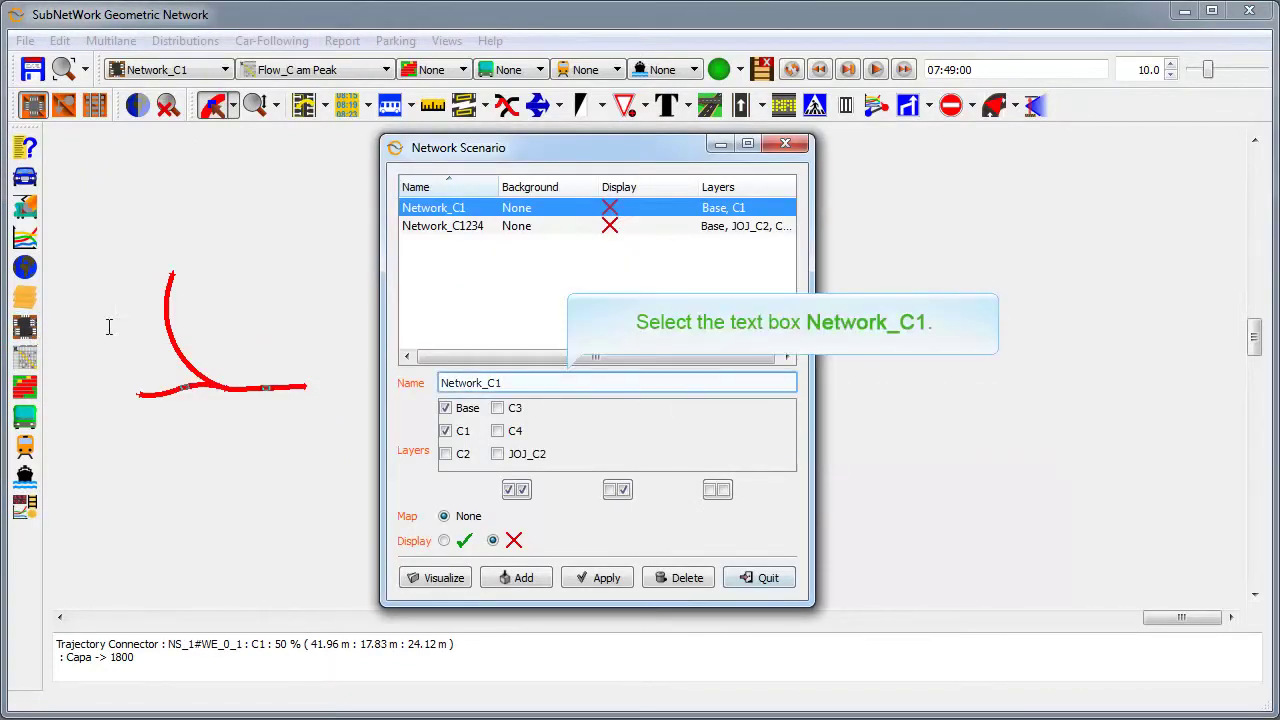
left_click(514, 383)
type("2")
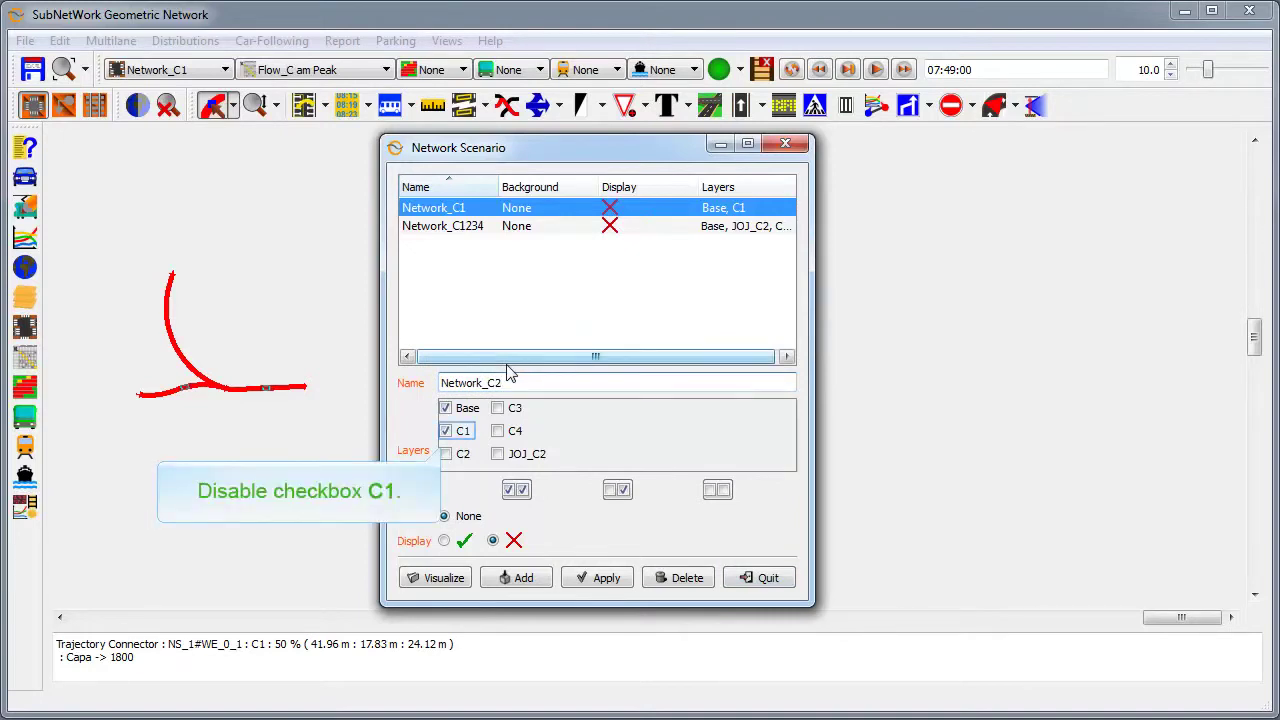
left_click(459, 440)
left_click(461, 463)
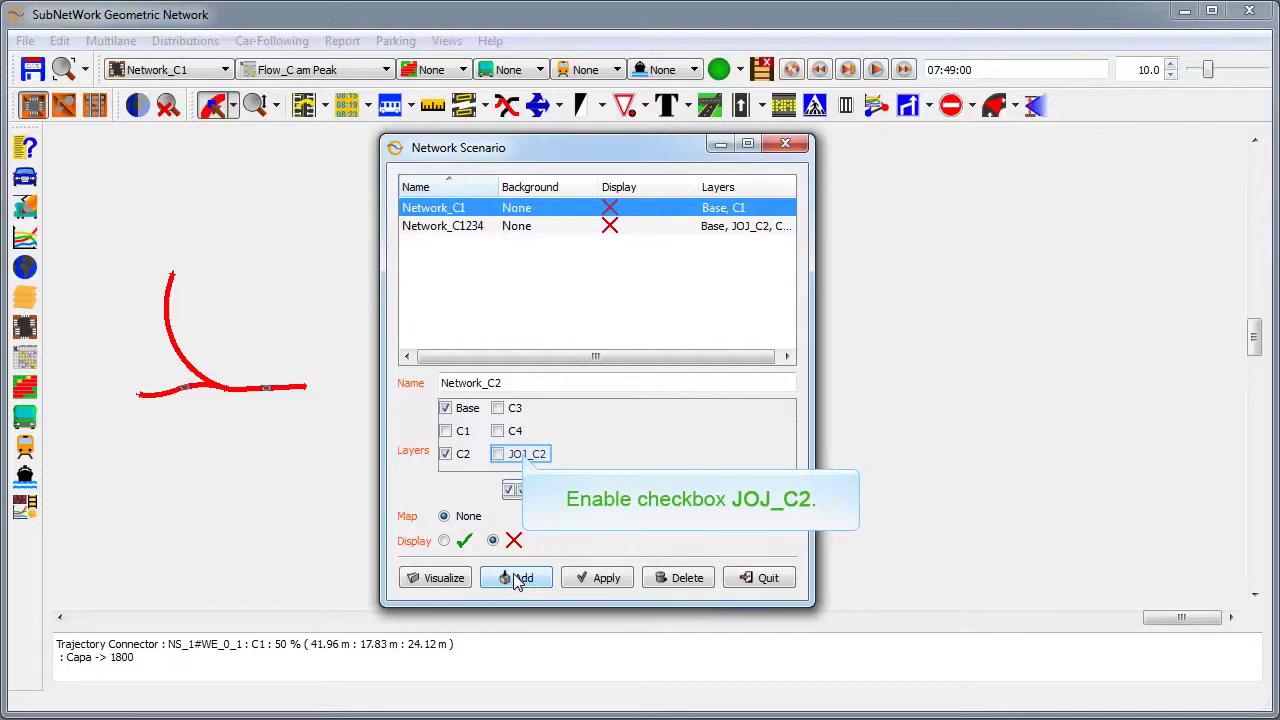
left_click(508, 453)
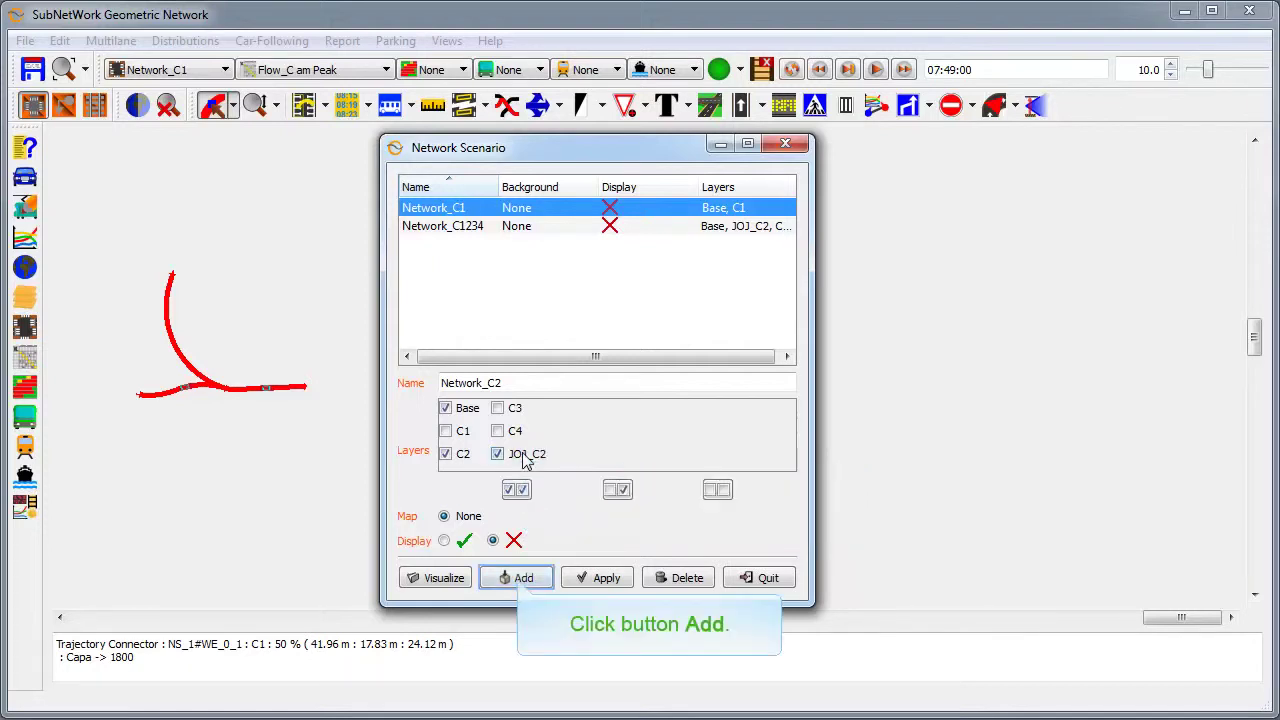
left_click(518, 580)
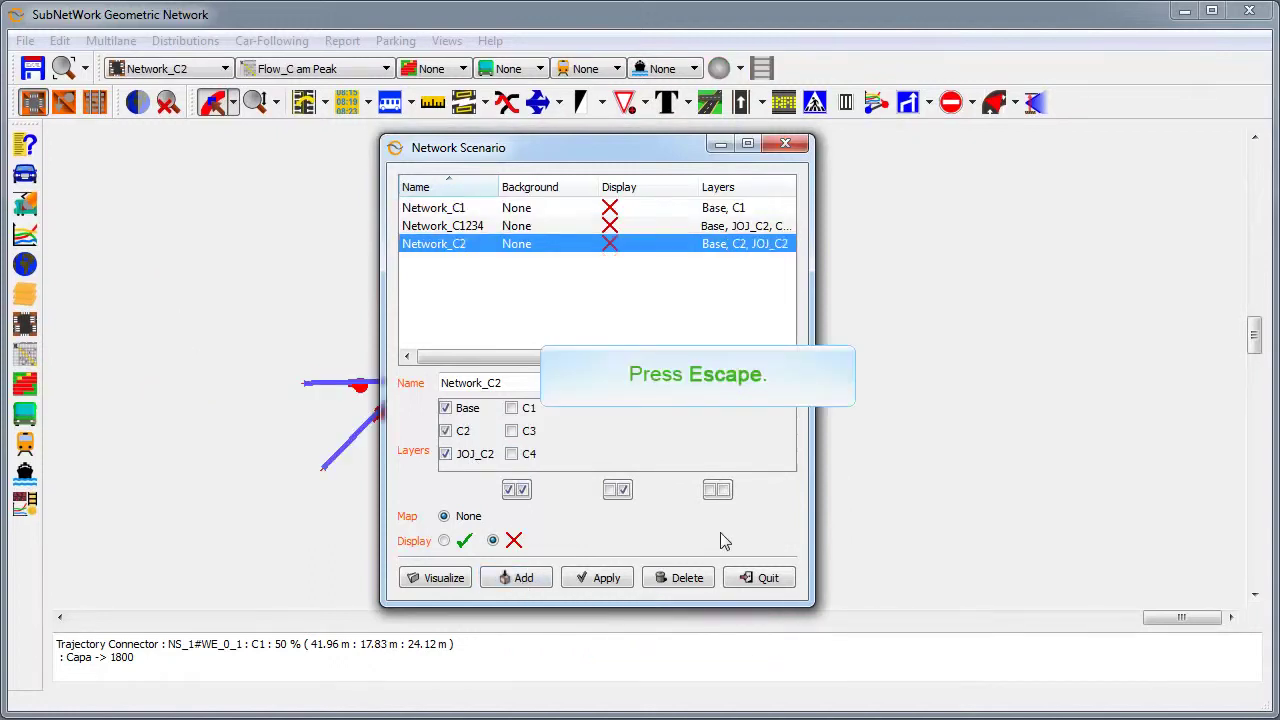
key("Escape")
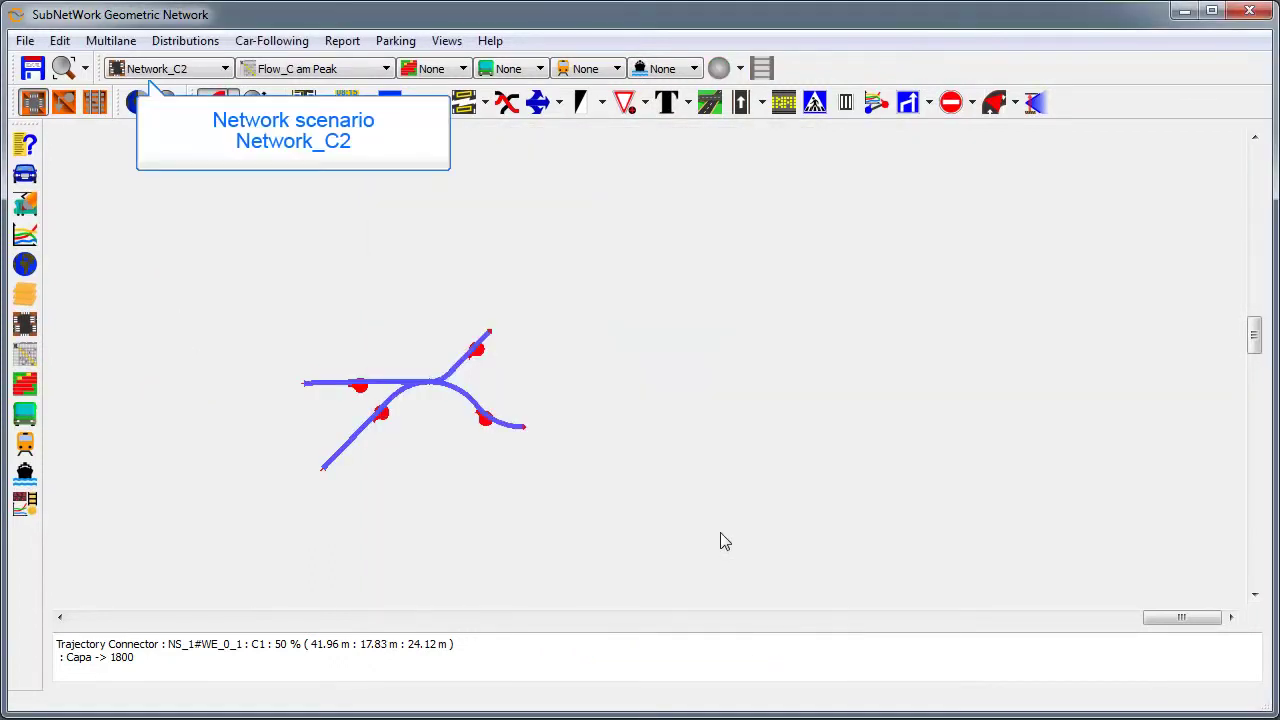
- Add a simulation scenario that combines Network_C2 with the Flow_C am Peak flow
left_click(26, 503)
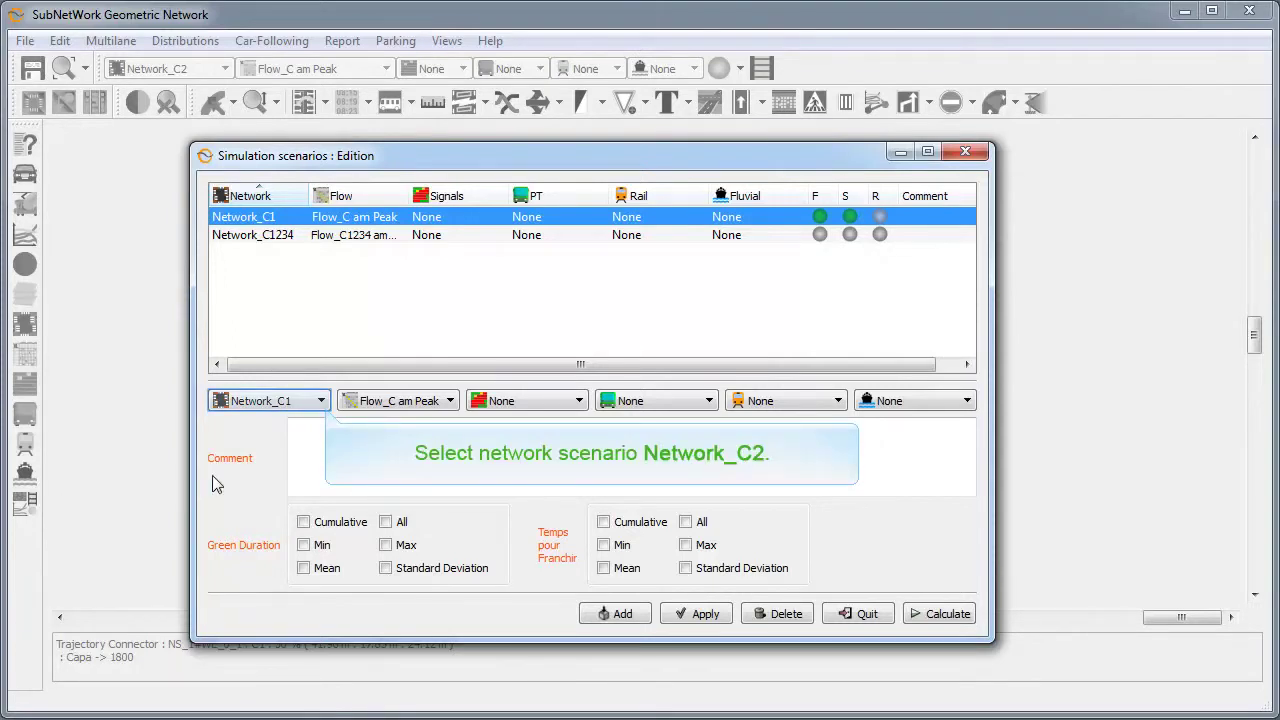
left_click(282, 410)
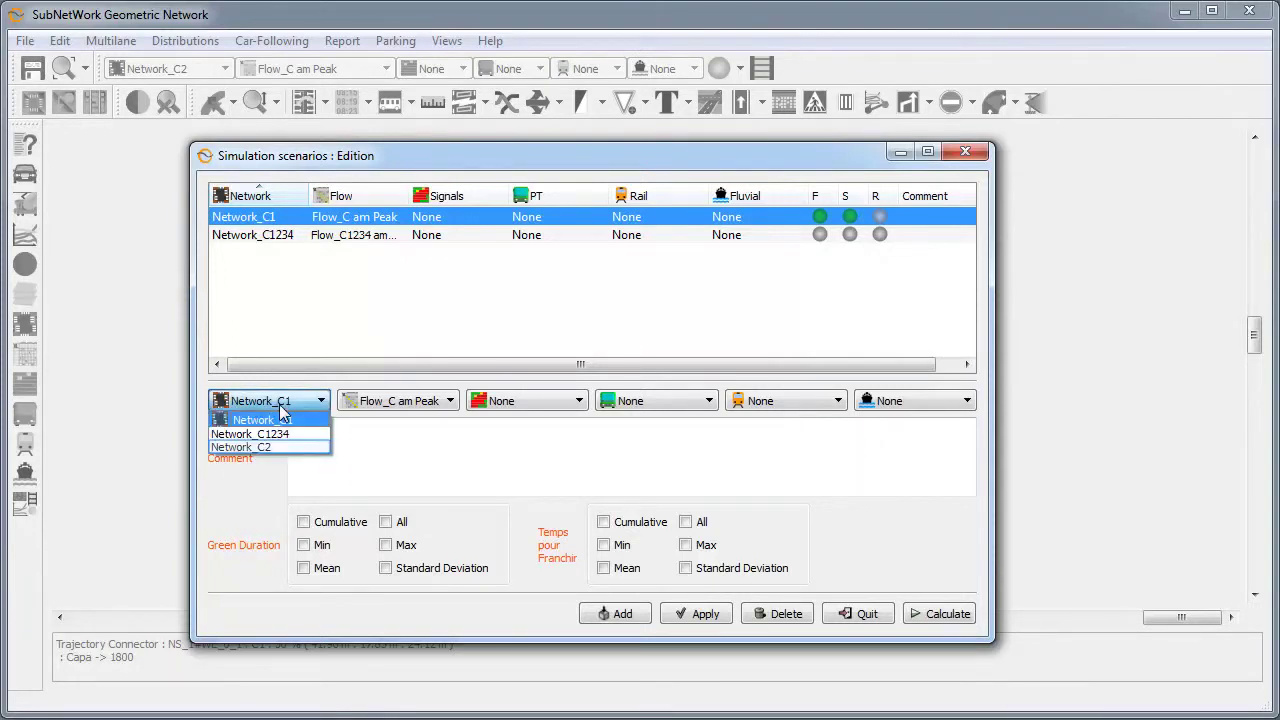
left_click(280, 447)
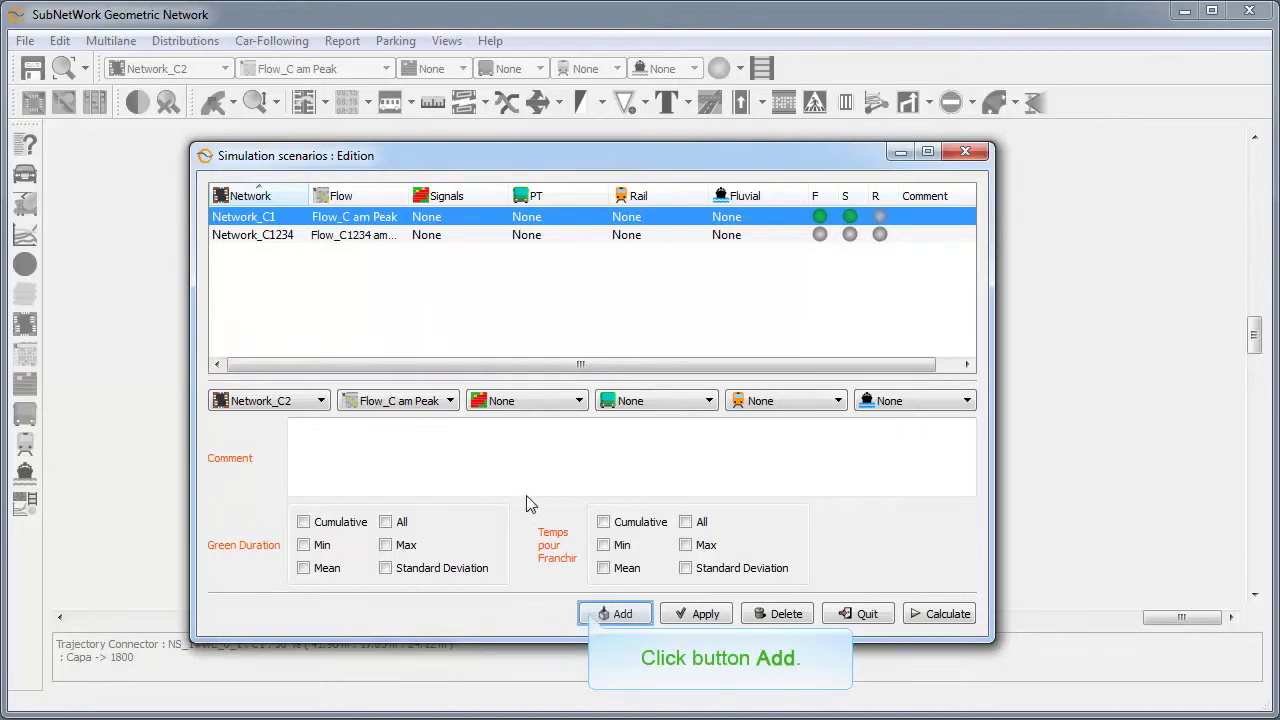
left_click(600, 613)
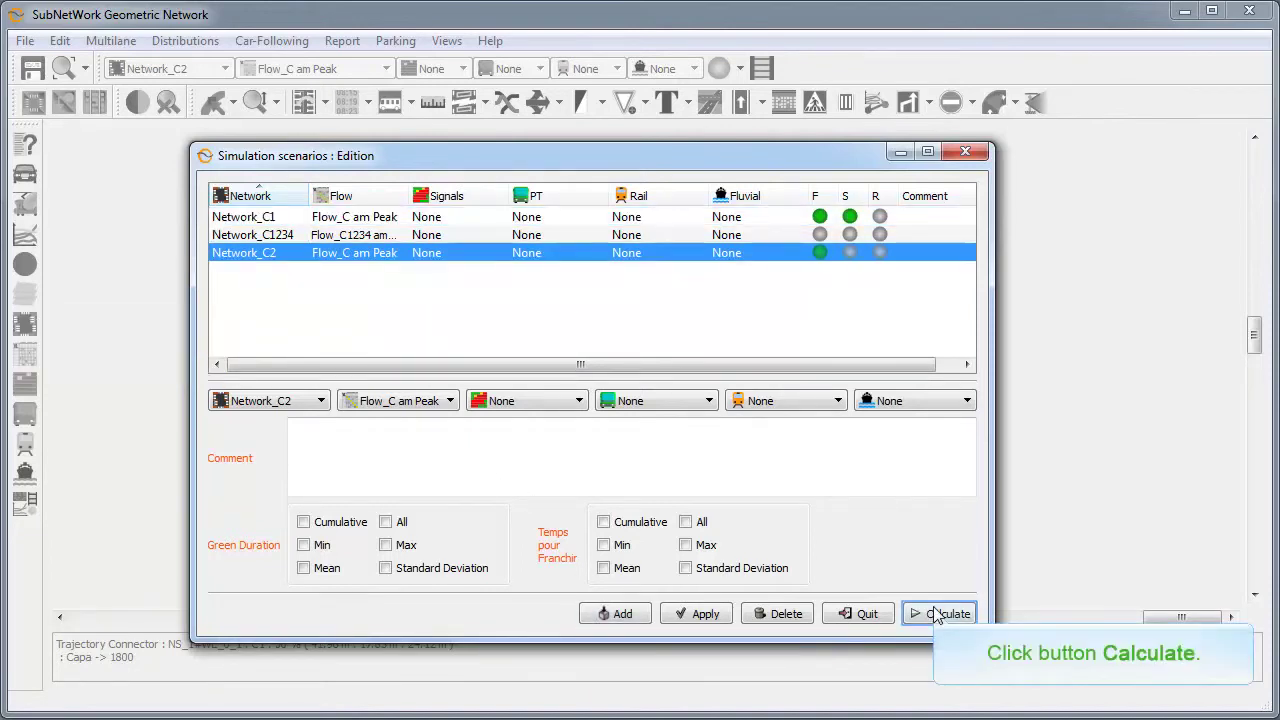
- Compute the multi-run reports for the Network_C1234 and Network_C2 simulation scenarios together
left_click(936, 614)
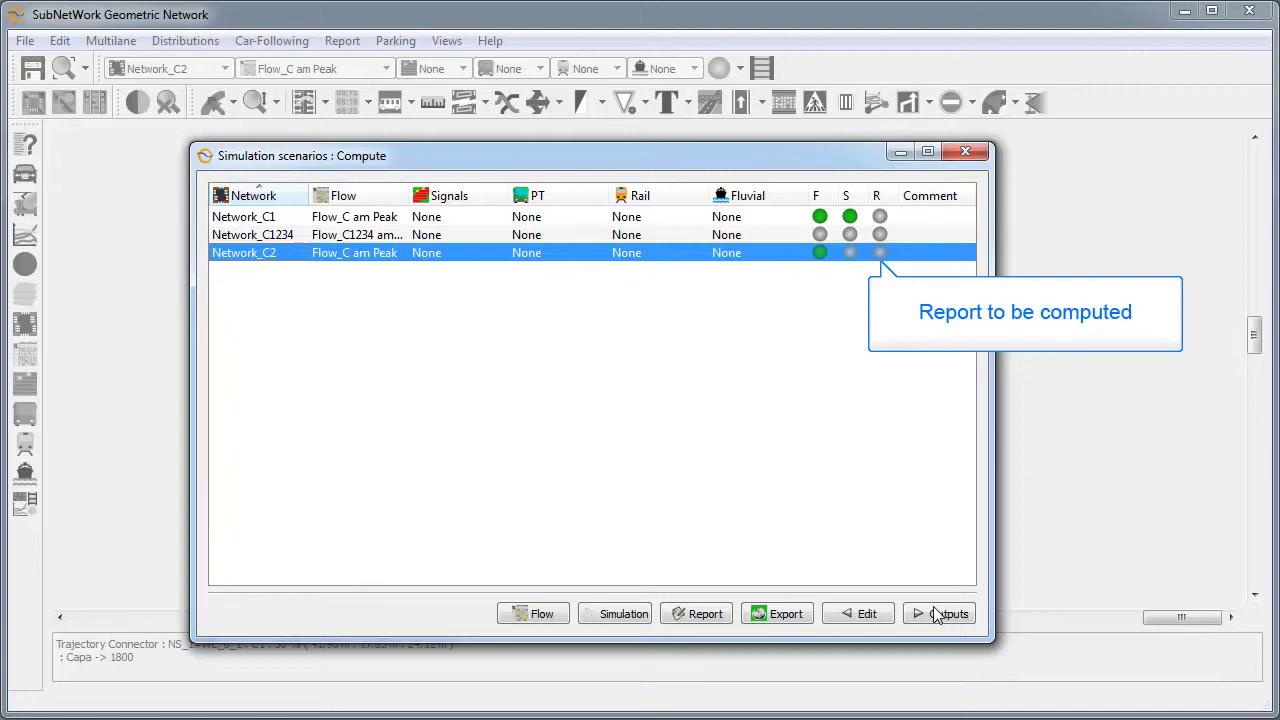
left_click(284, 234, "ctrl")
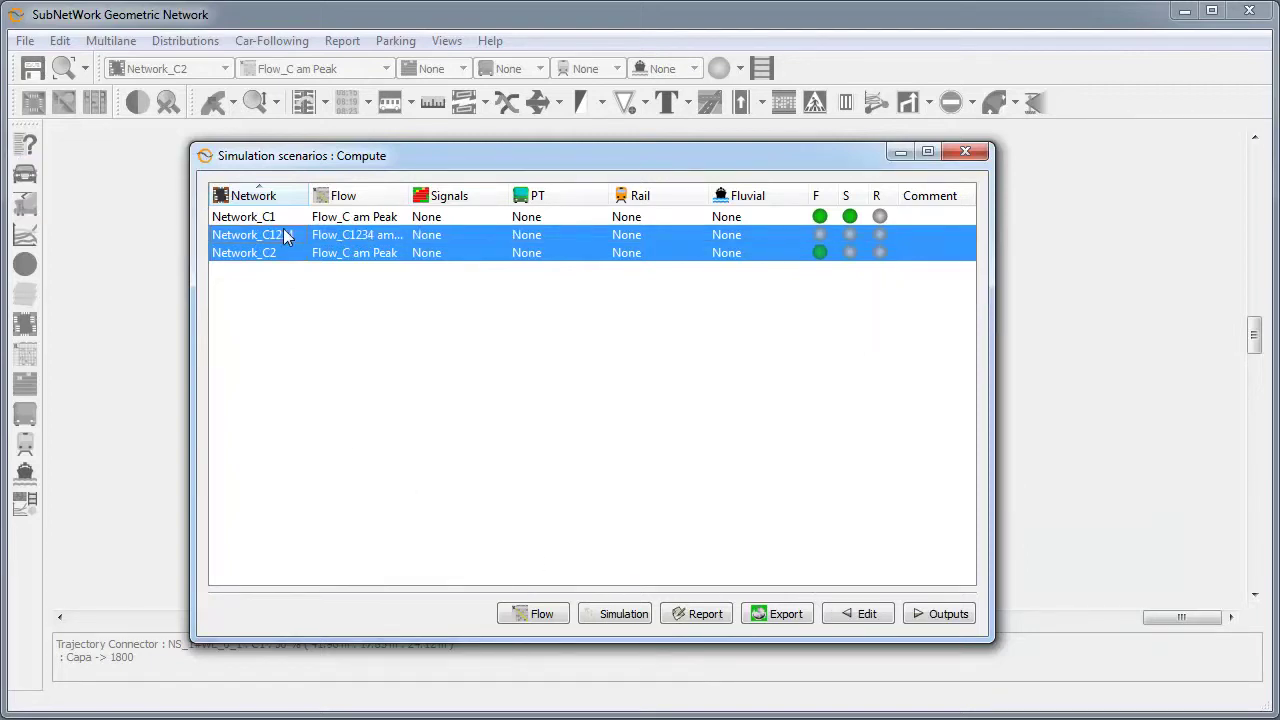
left_click(697, 614)
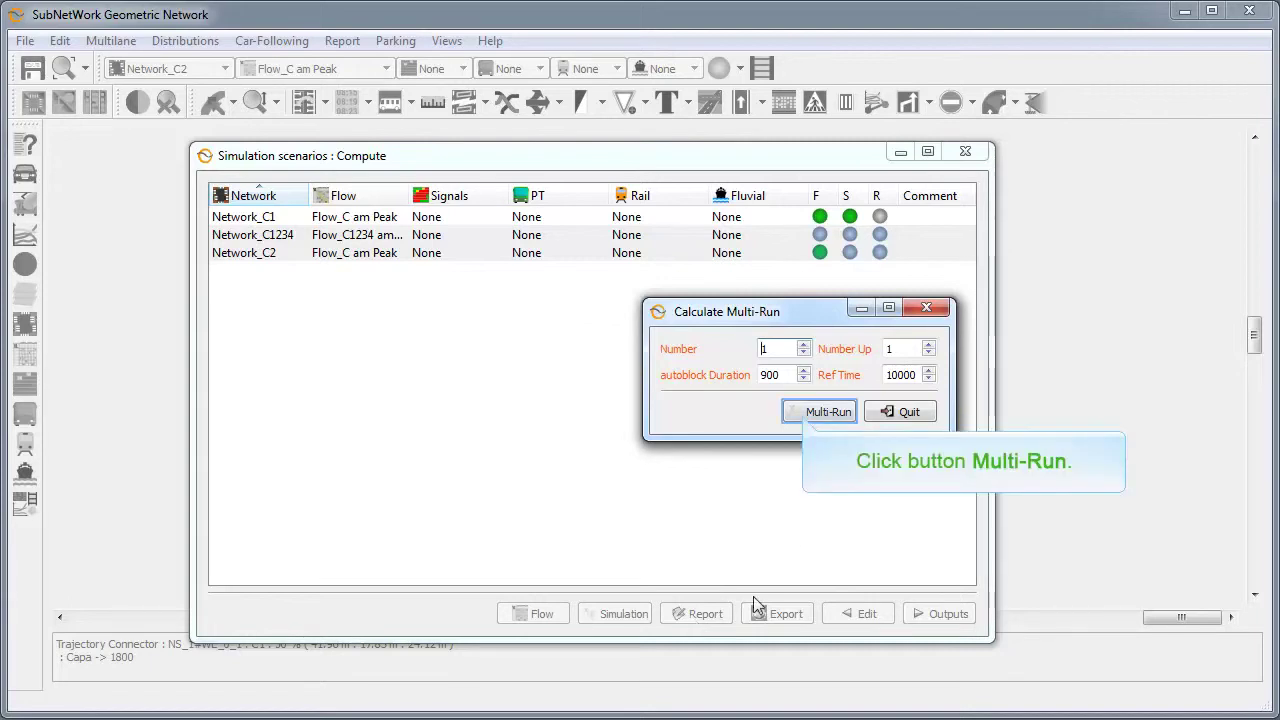
left_click(810, 412)
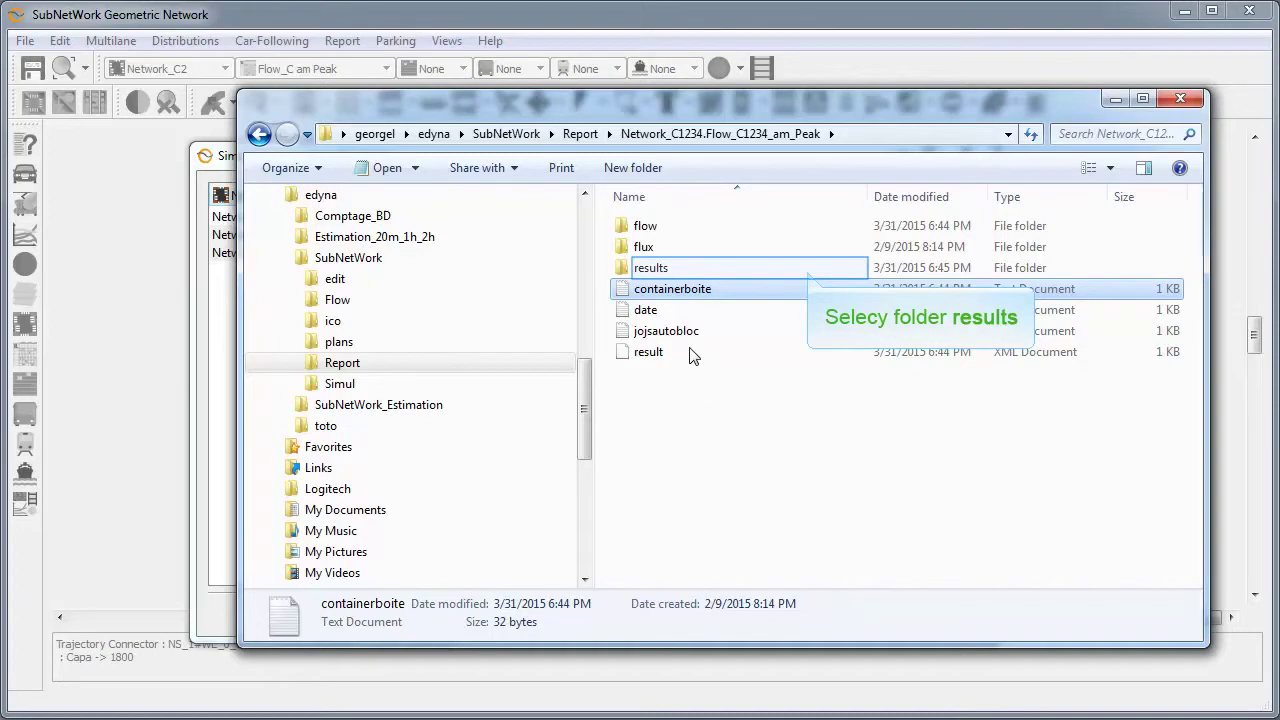
- Open the C2Carrefour TEX file from the results folder of the Network_C1234.Flow_C1234_am_Peak report and move its window aside
double_click(676, 267)
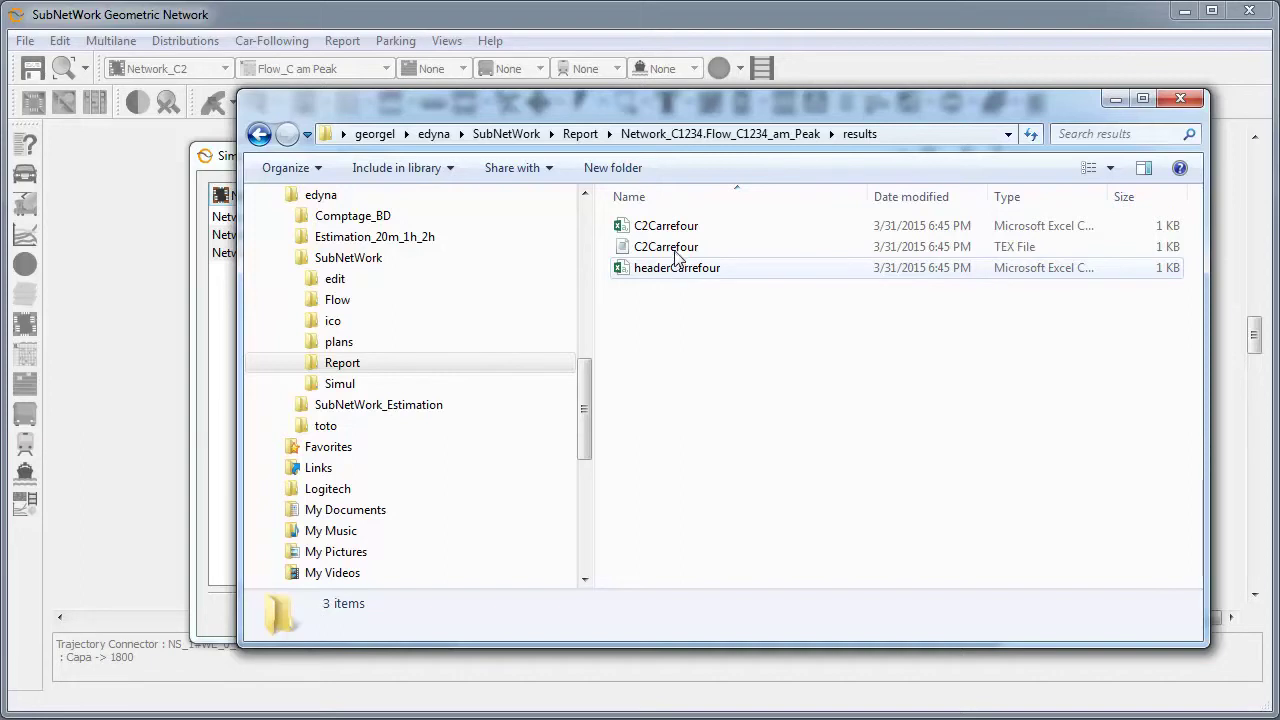
double_click(676, 248)
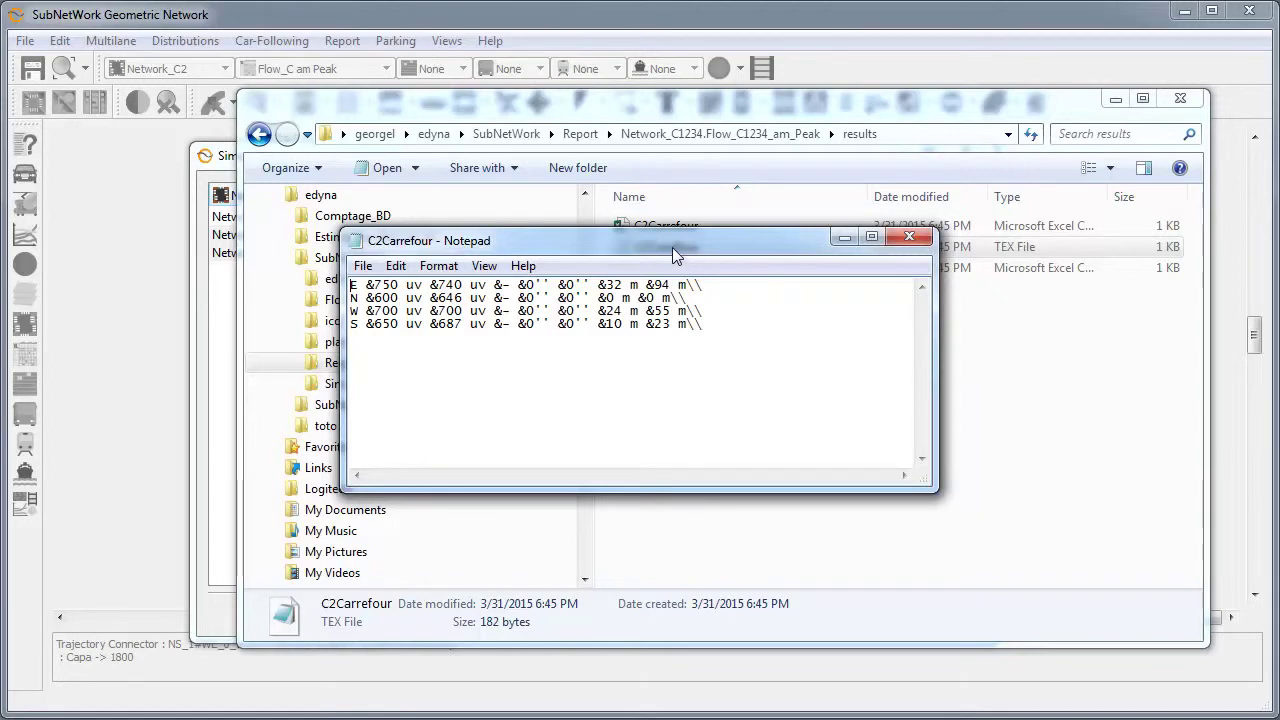
left_click_drag(672, 254, 875, 431)
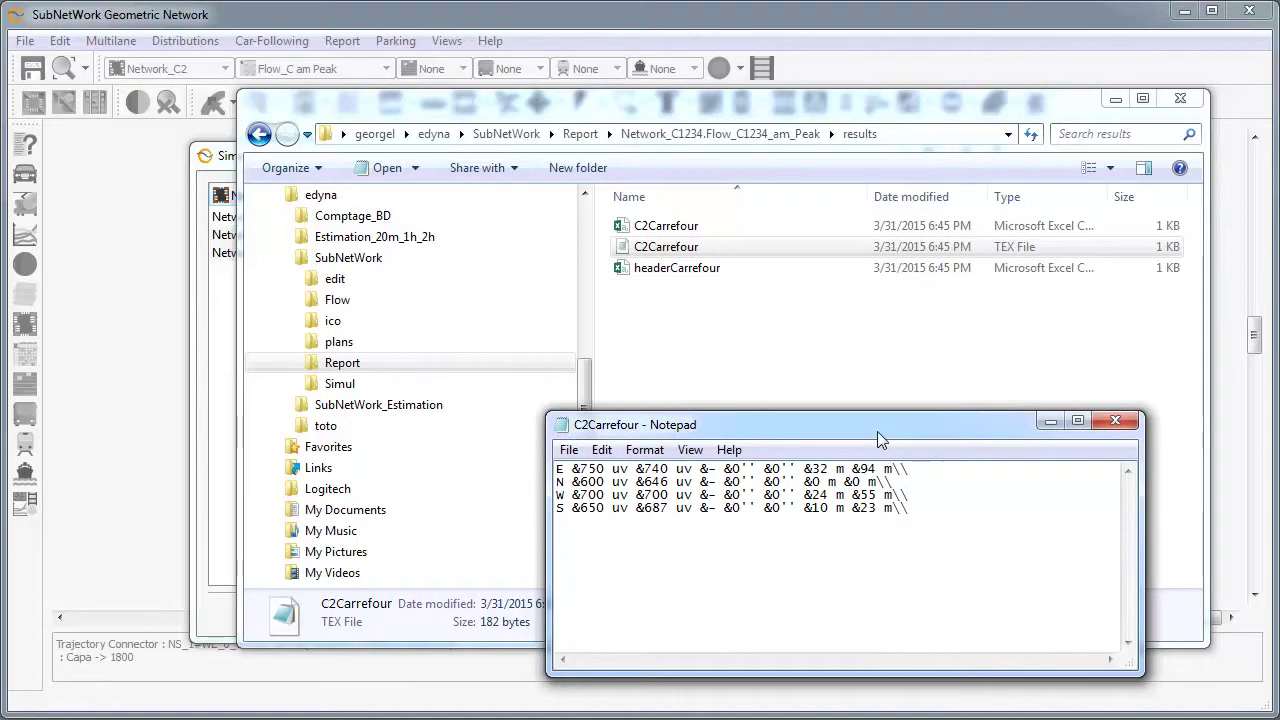
left_click(652, 250)
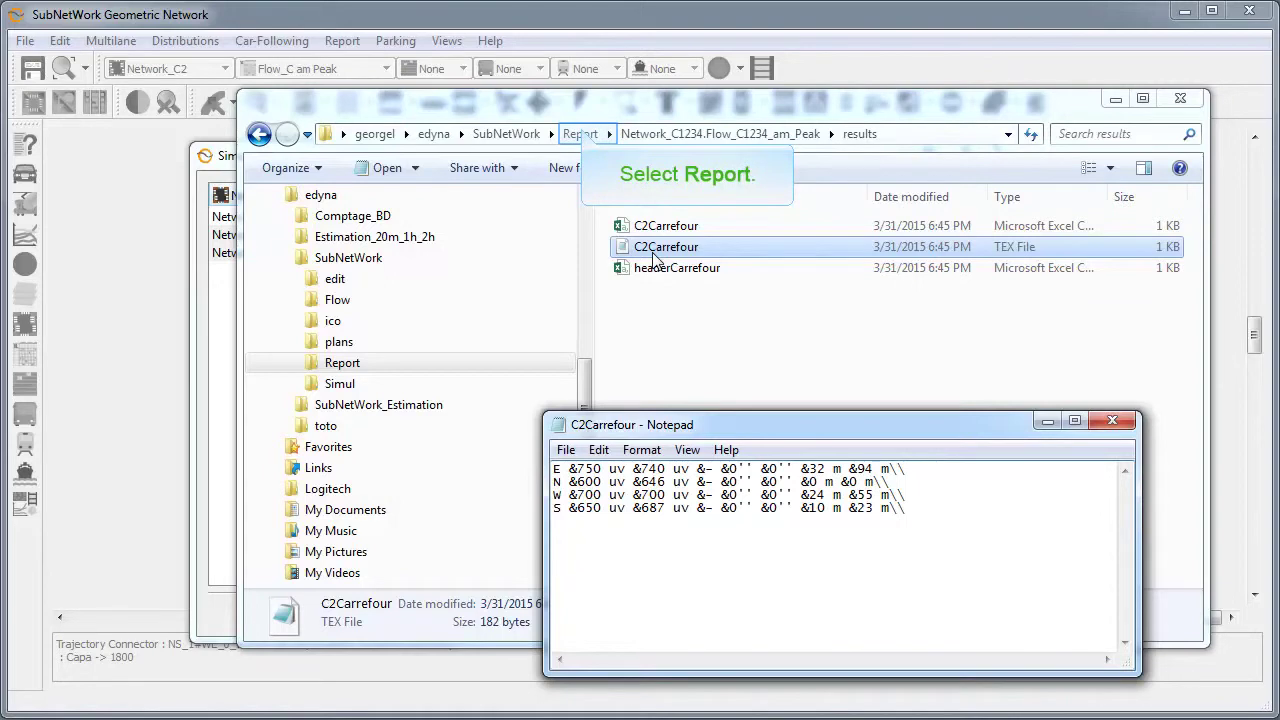
- Open the C2Carrefour TEX file from the Network_C2.Flow_C_am_Peak report results and place it beside the Network_C1234 report for comparison
left_click(580, 134)
left_click(645, 227)
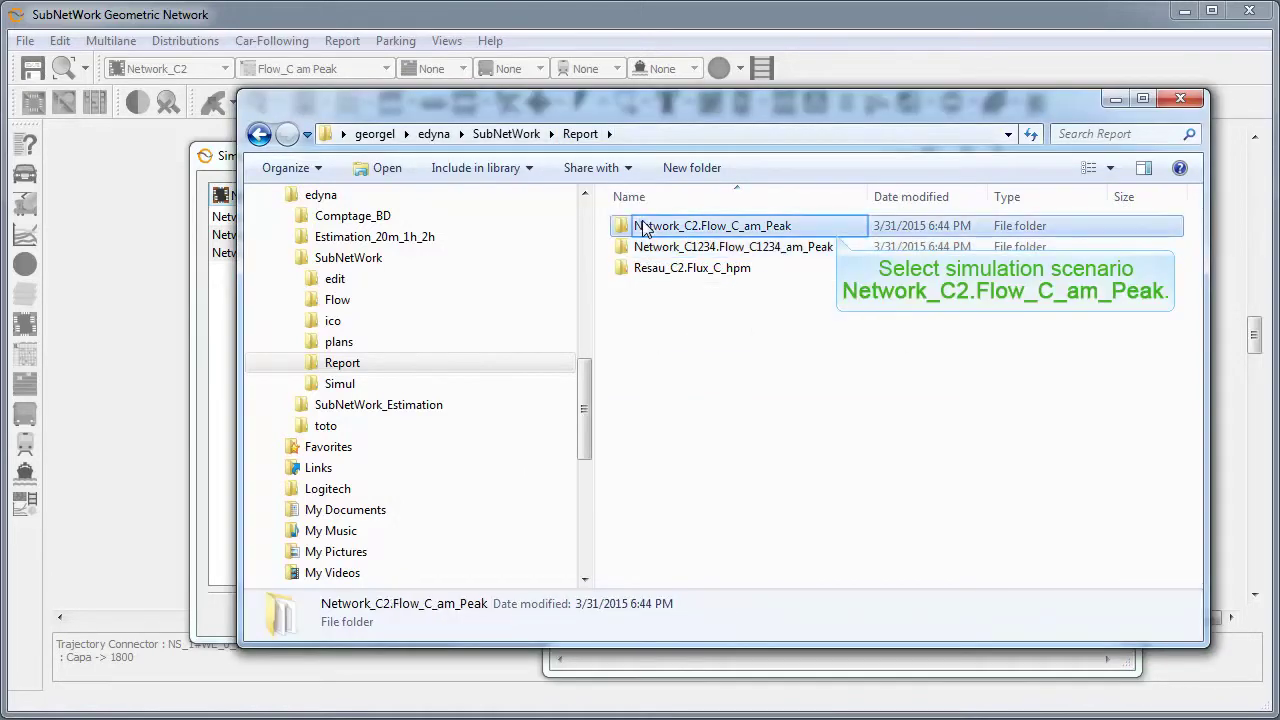
double_click(645, 227)
double_click(650, 247)
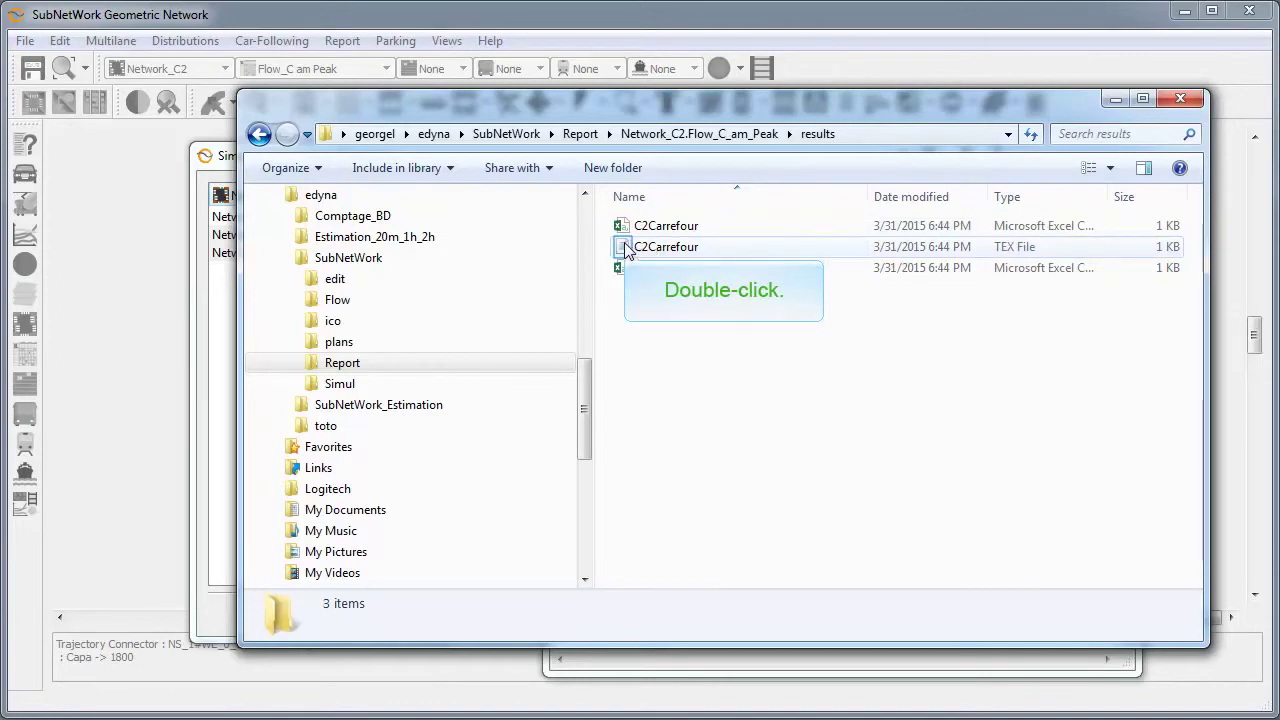
double_click(625, 246)
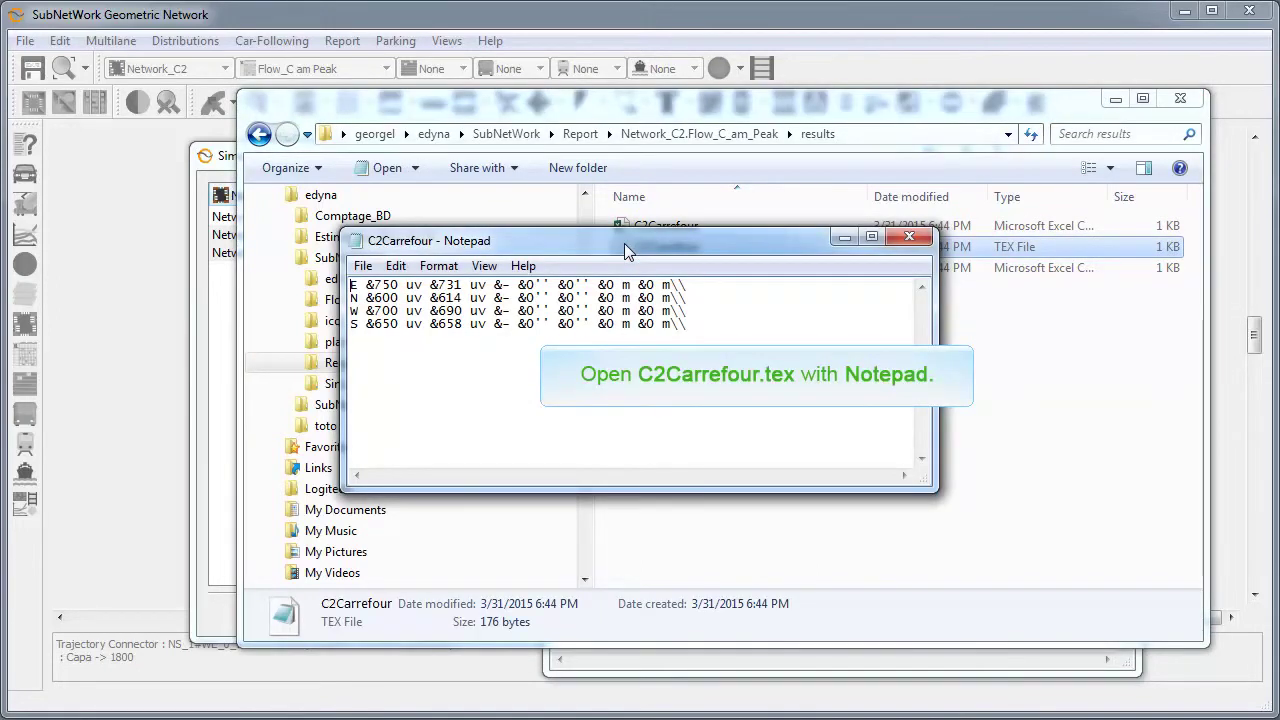
left_click_drag(625, 245, 355, 416)
left_click(812, 662)
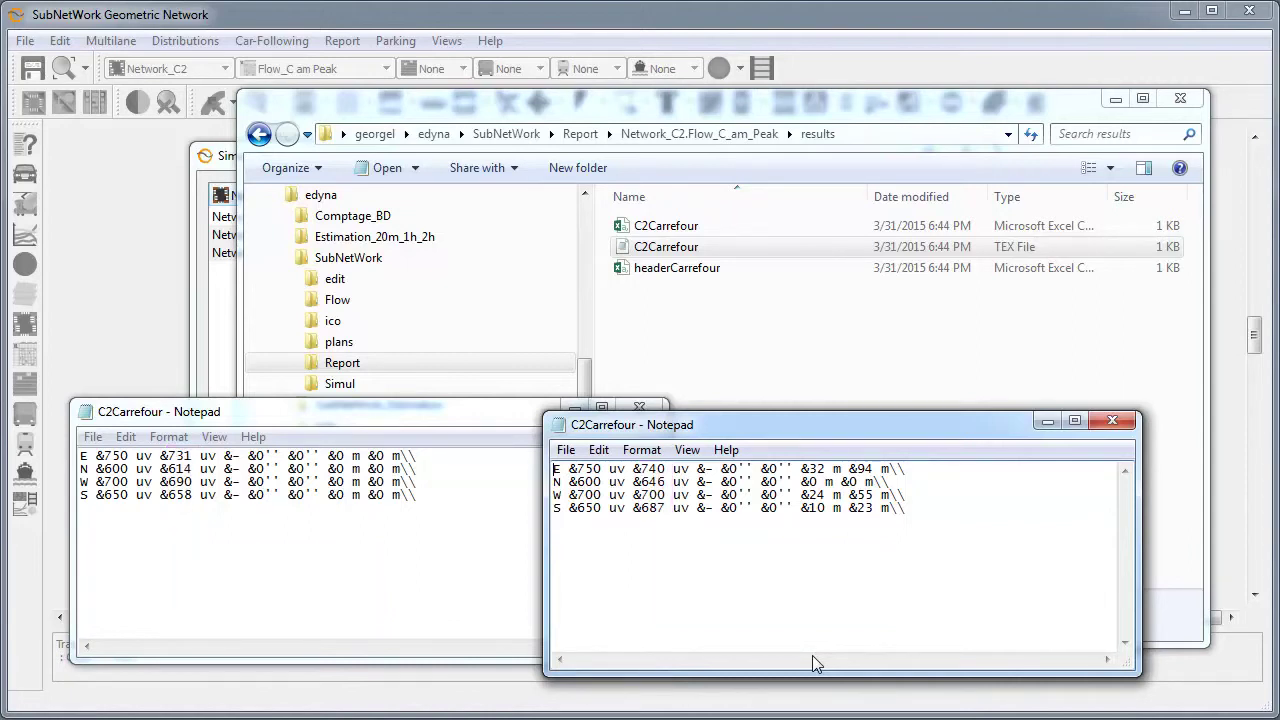
- Close both C2Carrefour report files, minimize the results folder window and leave the simulation scenario dialog
left_click(1112, 420)
left_click(650, 407)
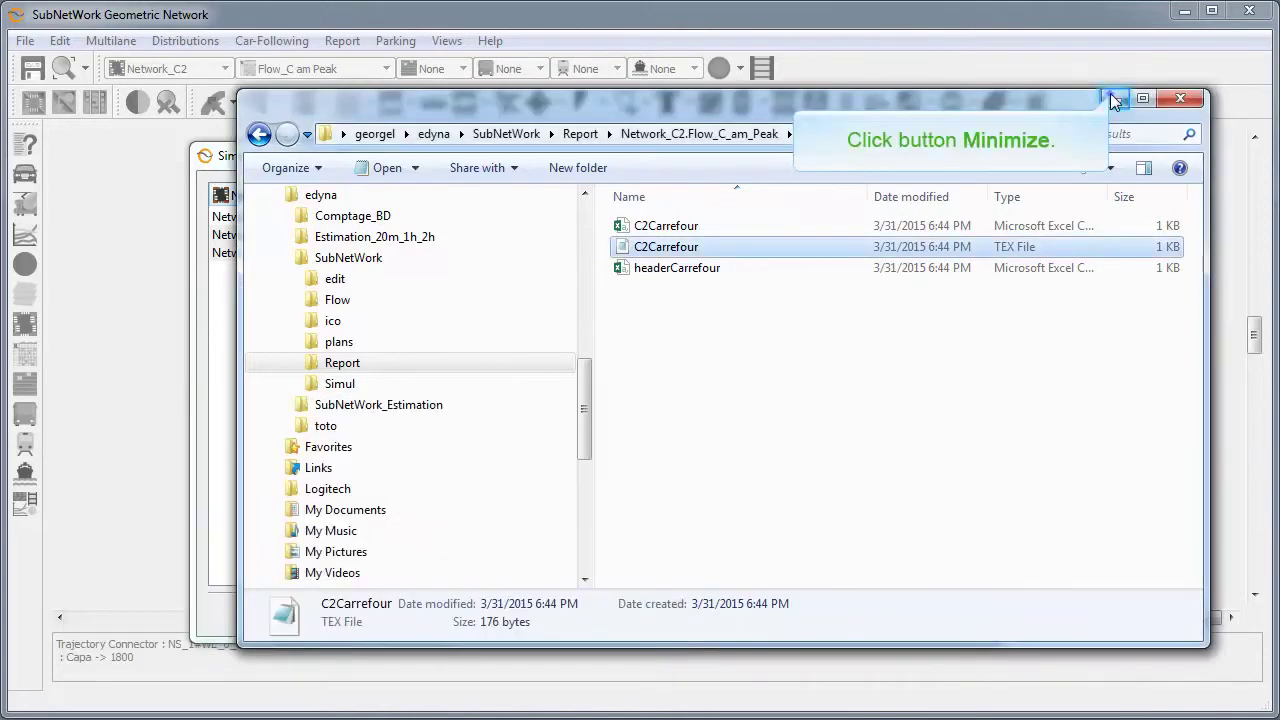
left_click(1112, 99)
key("Escape")
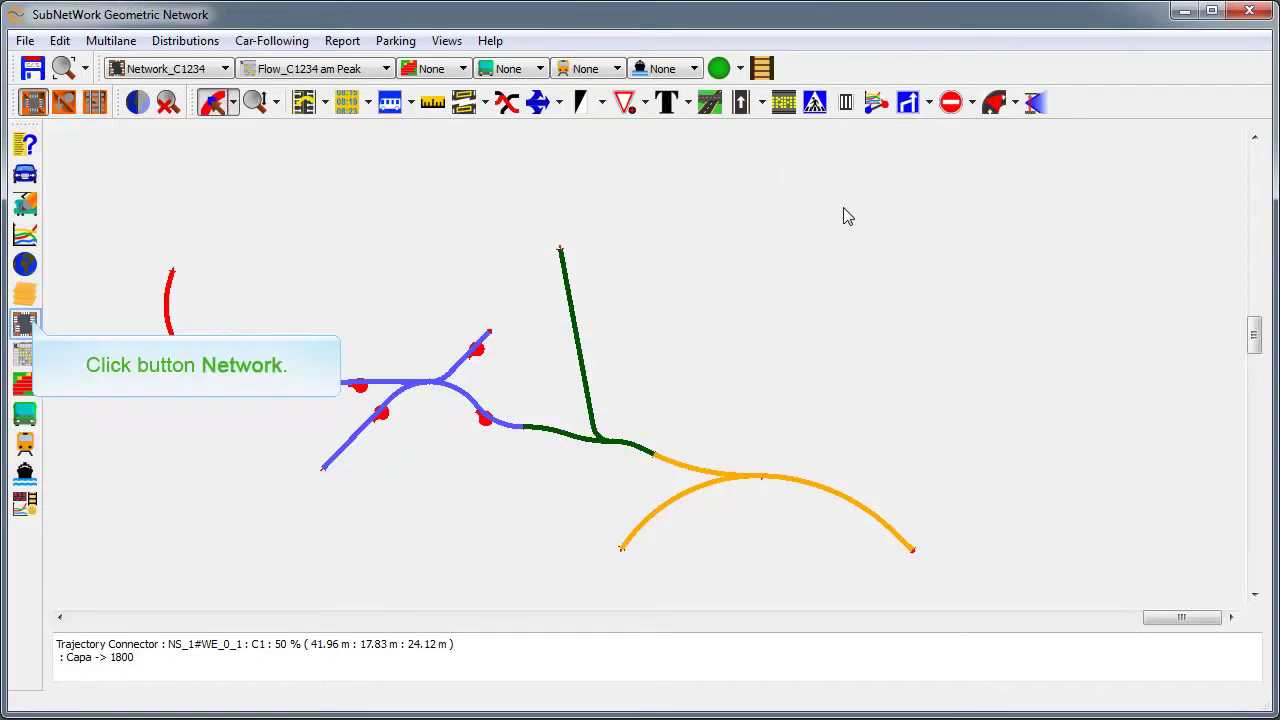
- Add a network scenario named Network_C12 containing the Base, C1, C2 and JOJ_C2 layers
left_click(29, 323)
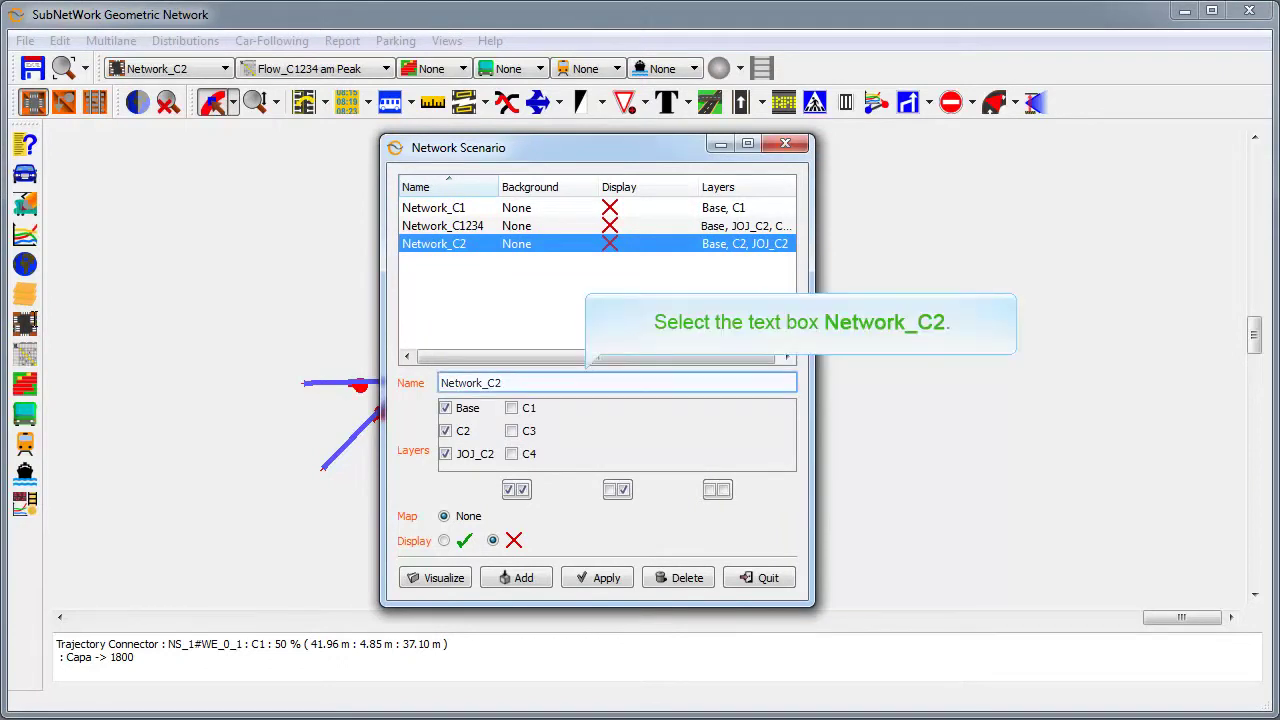
left_click(495, 385)
type("1")
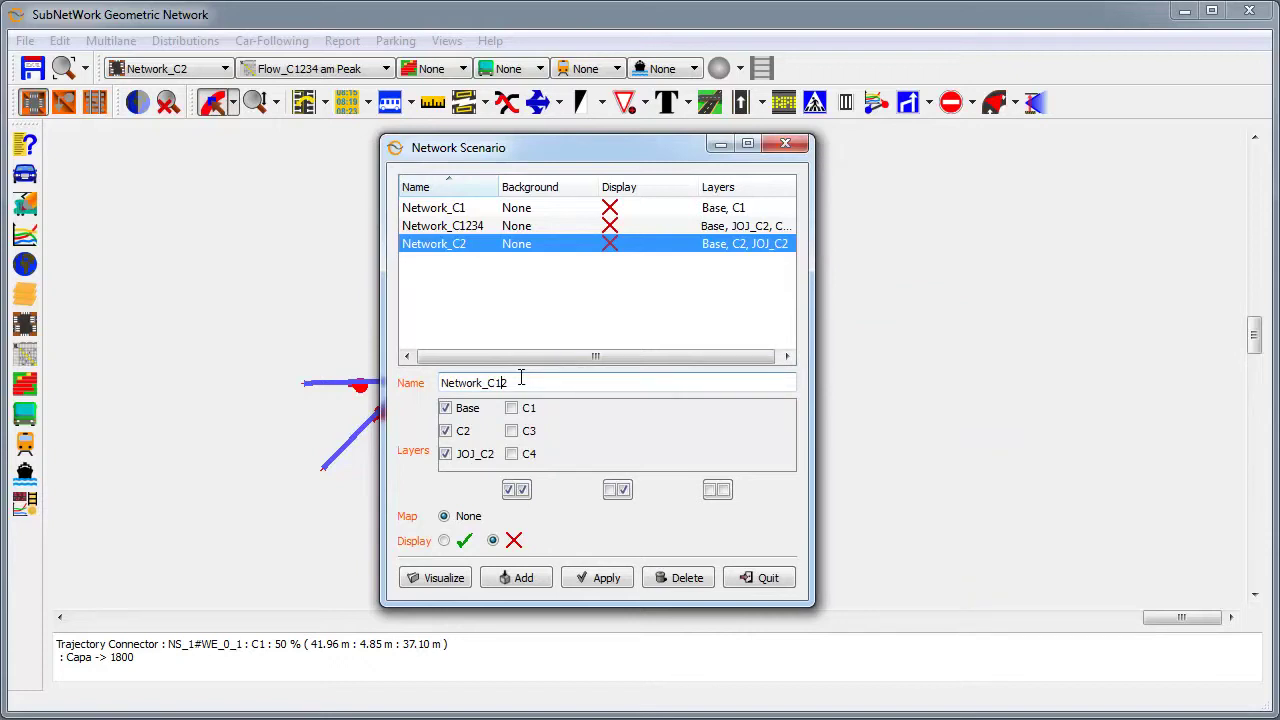
left_click(511, 410)
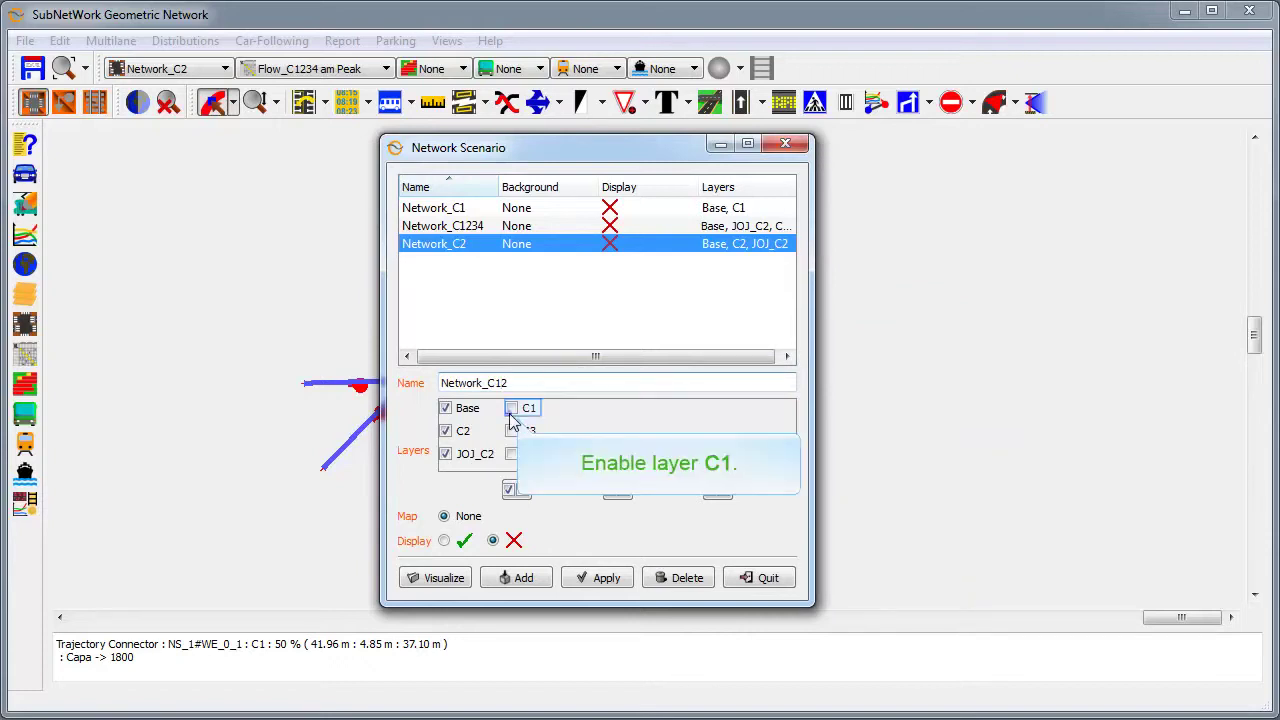
left_click(499, 580)
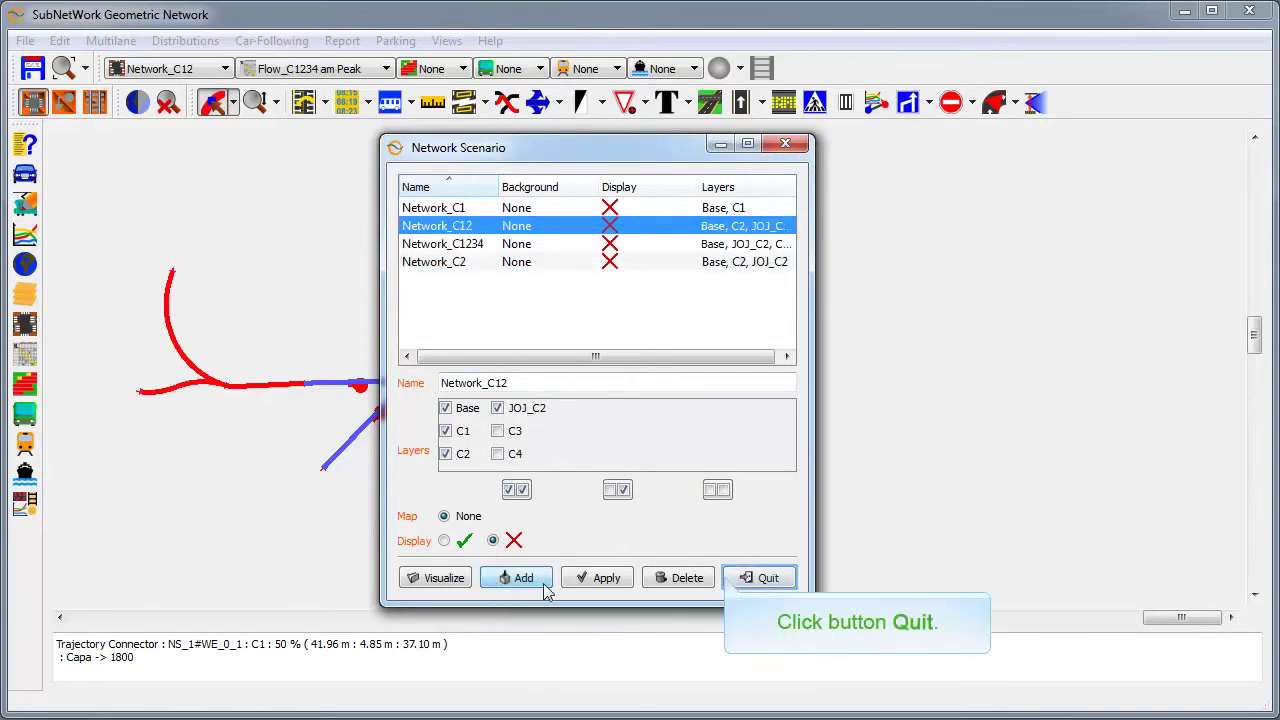
left_click(728, 578)
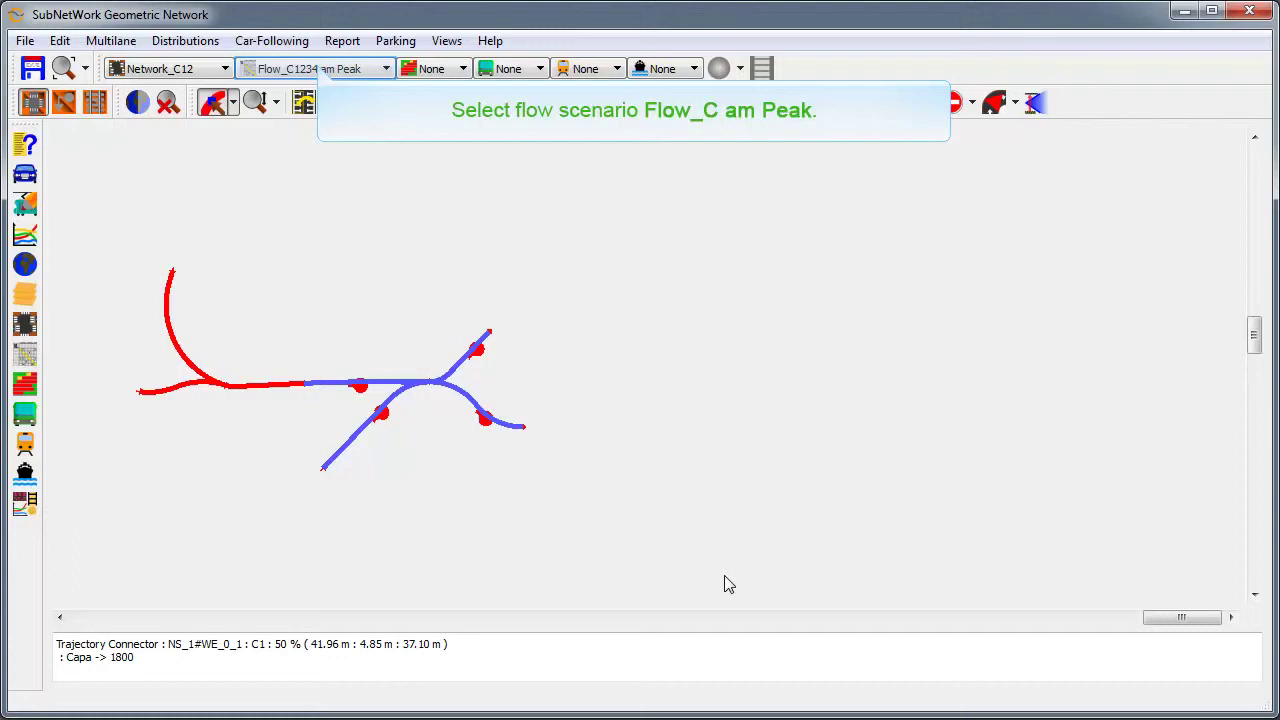
- Simulate Network_C12 with the Flow_C am Peak flow scenario, watch the traffic around junction C2 and pause the animation
left_click(322, 69)
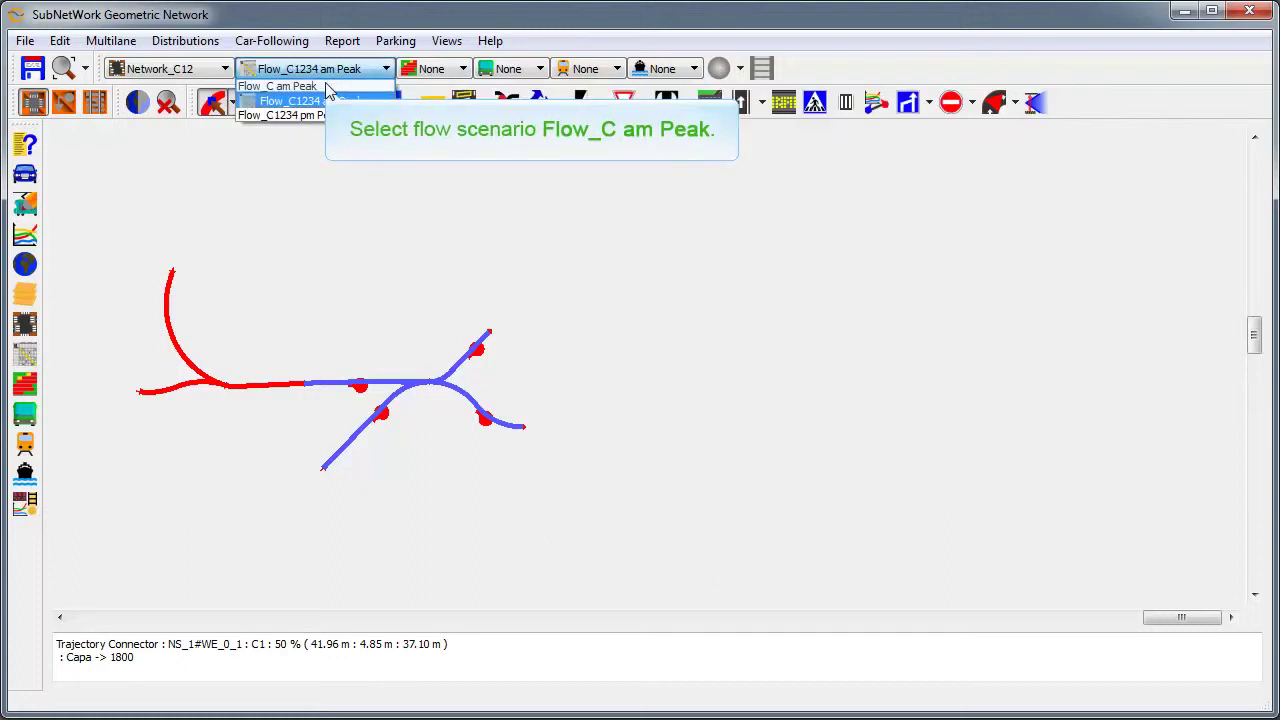
left_click(328, 87)
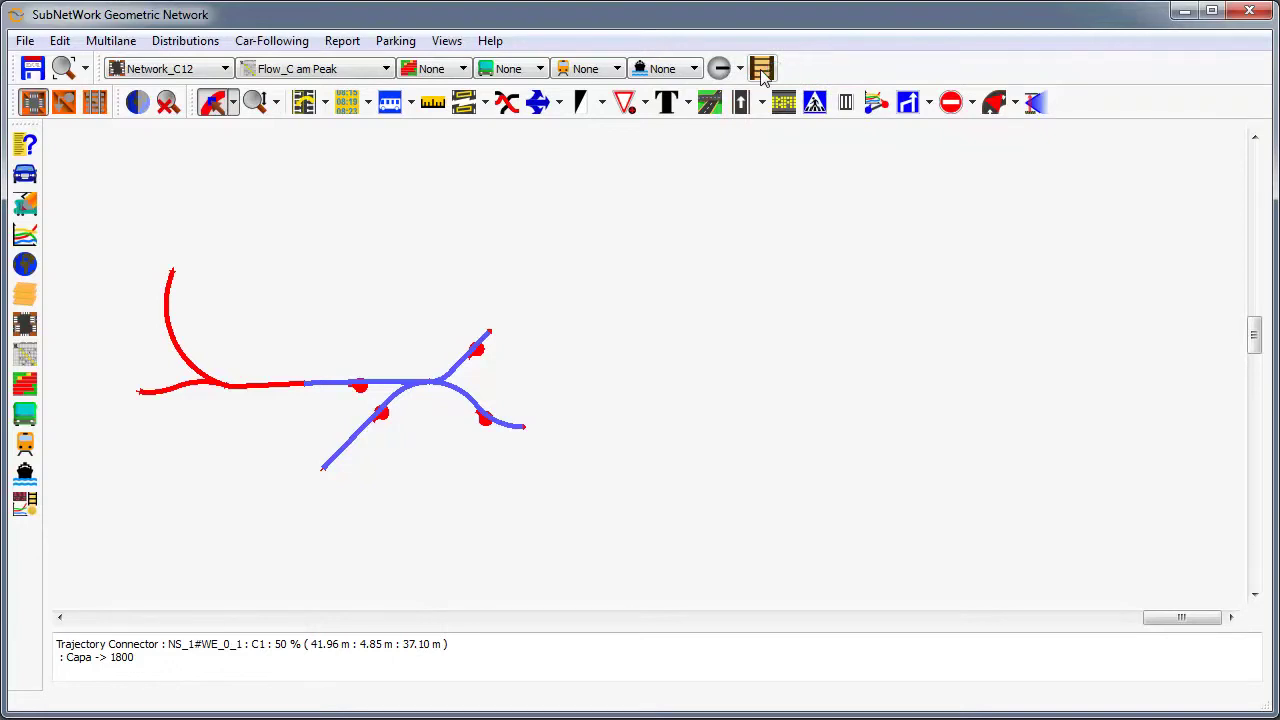
left_click(762, 72)
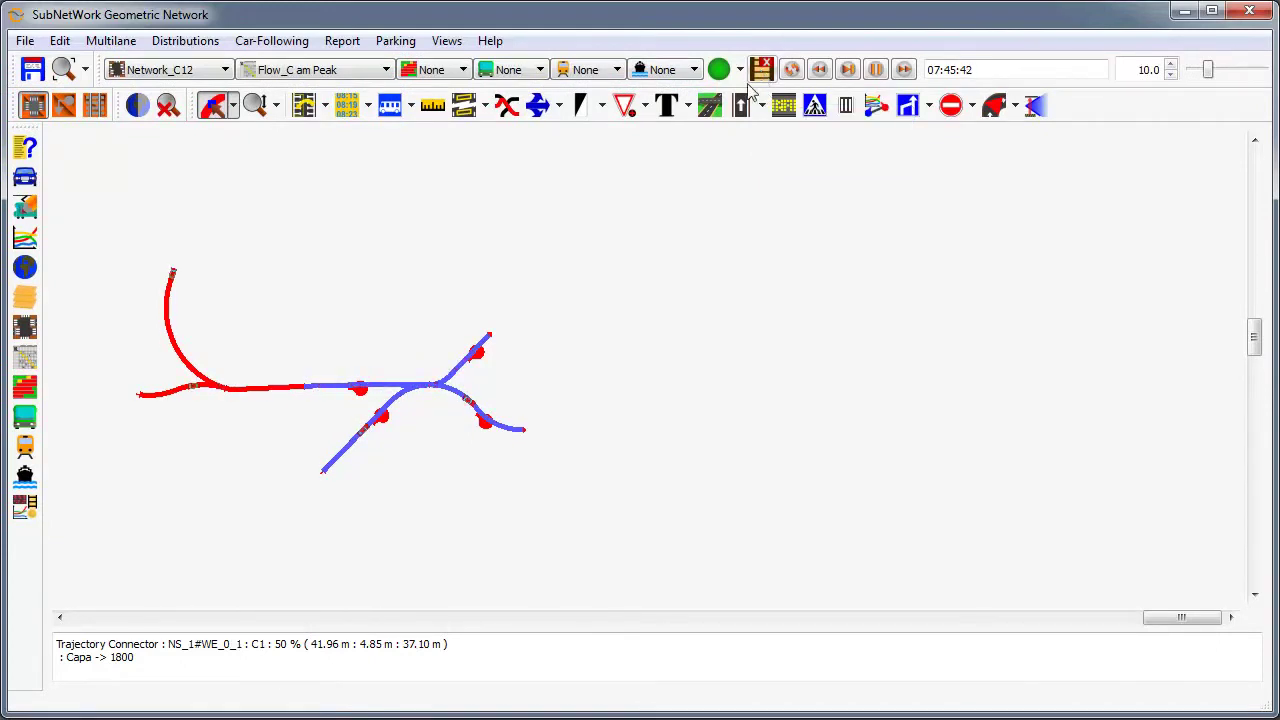
scroll(336, 335, "up", 2)
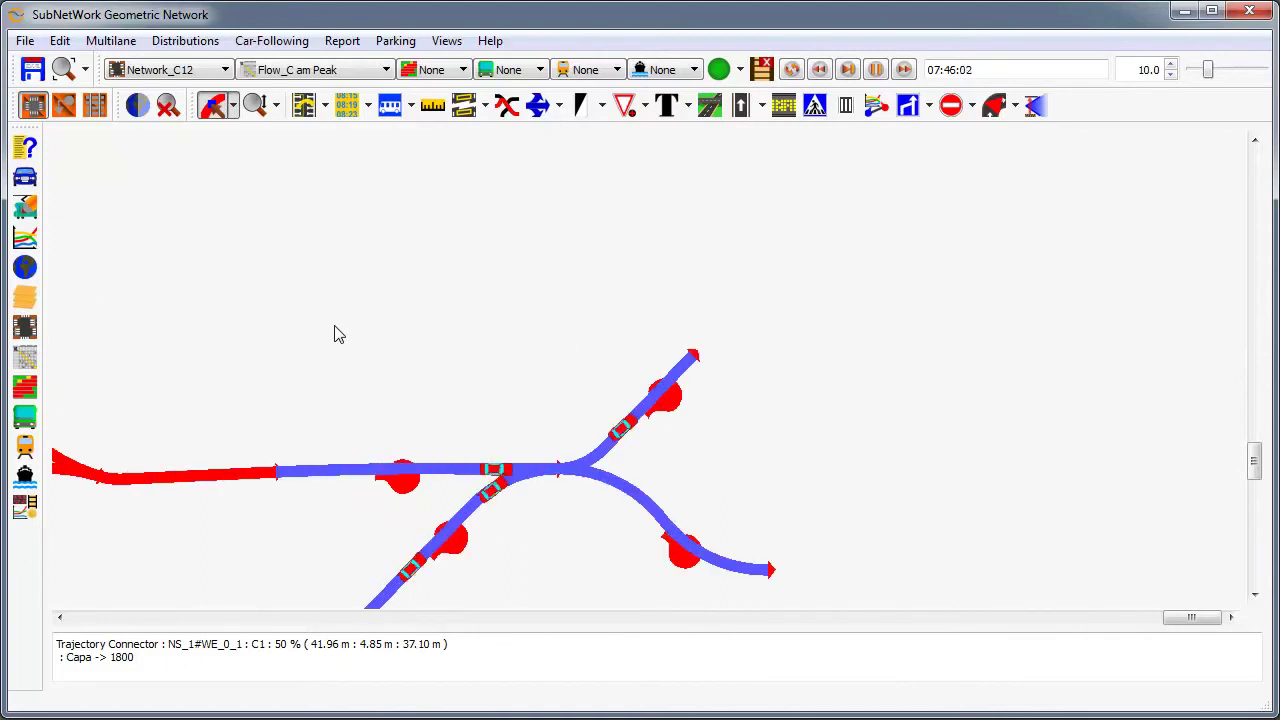
left_click(872, 74)
- Switch the displayed network scenario to Network_C1234 and show its full extents
left_click(63, 72)
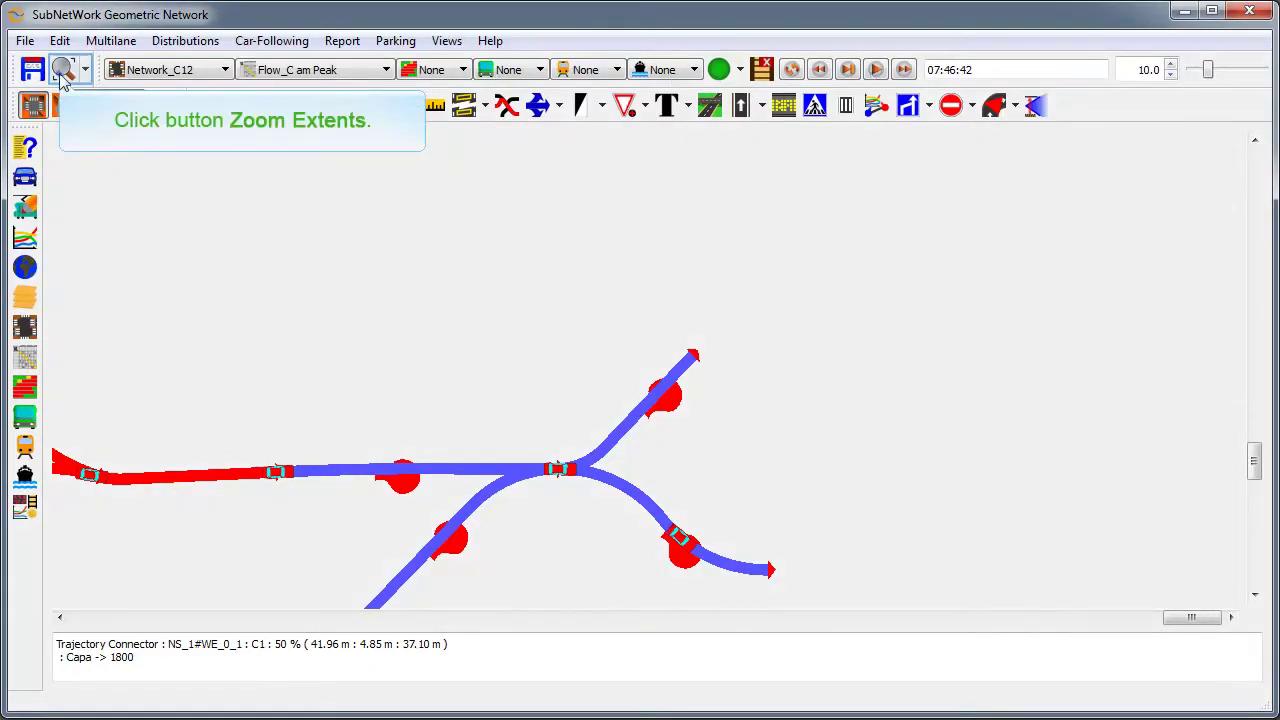
left_click(148, 70)
left_click(176, 117)
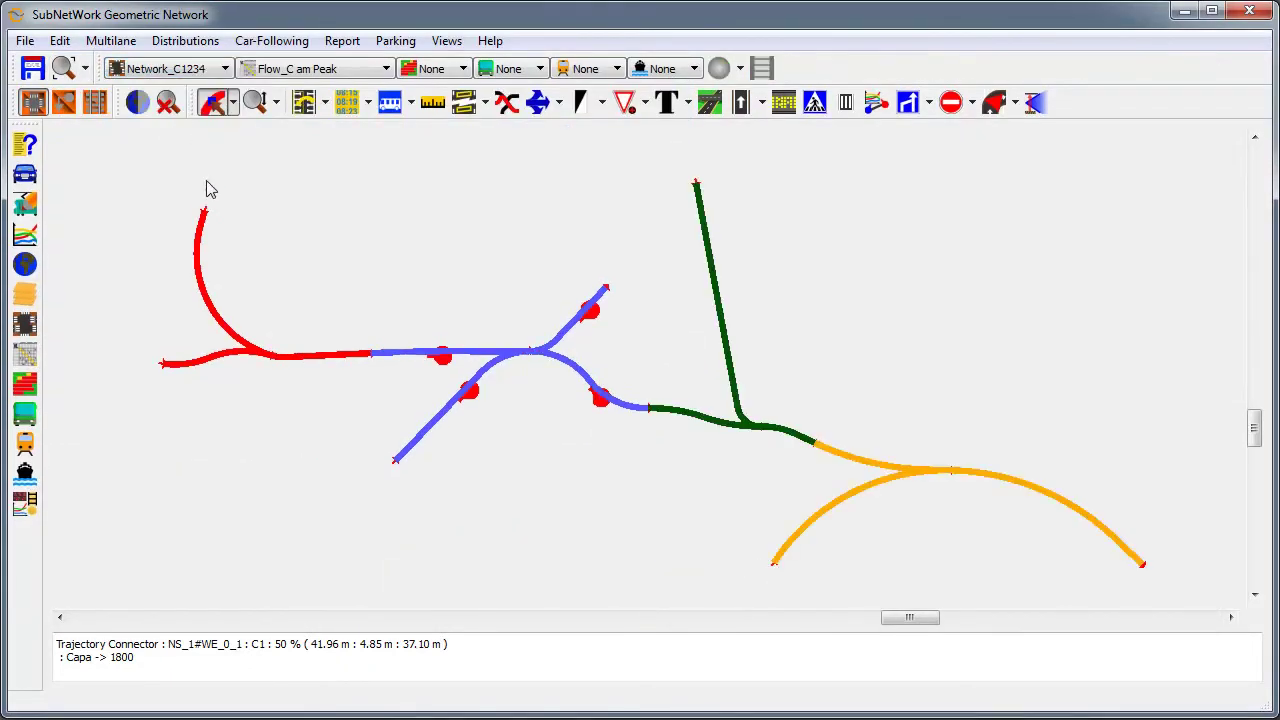